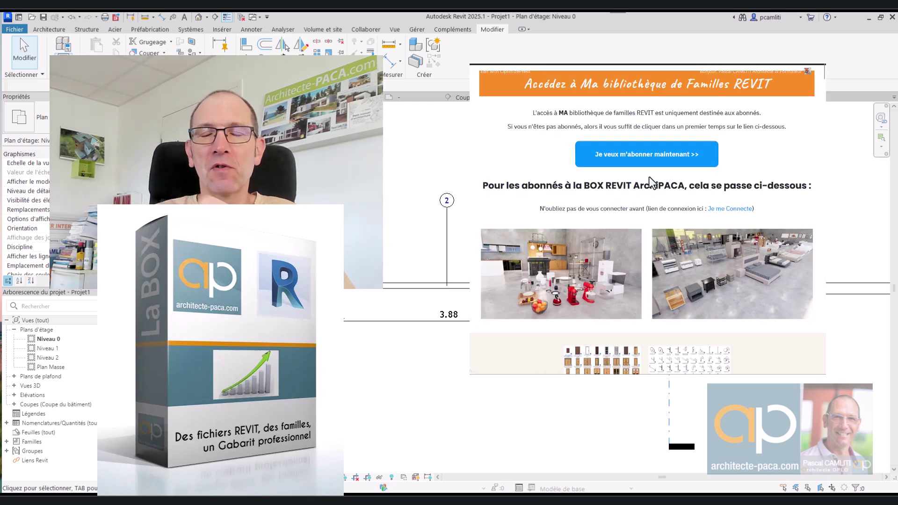
Look through the Revit family library web page, examining the downloadable family categories and their preview images
scroll(655, 178, "down", 2)
scroll(658, 176, "down", 8)
scroll(677, 173, "down", 8)
scroll(678, 179, "down", 9)
scroll(677, 174, "down", 7)
scroll(677, 175, "down", 2)
scroll(677, 175, "down", 5)
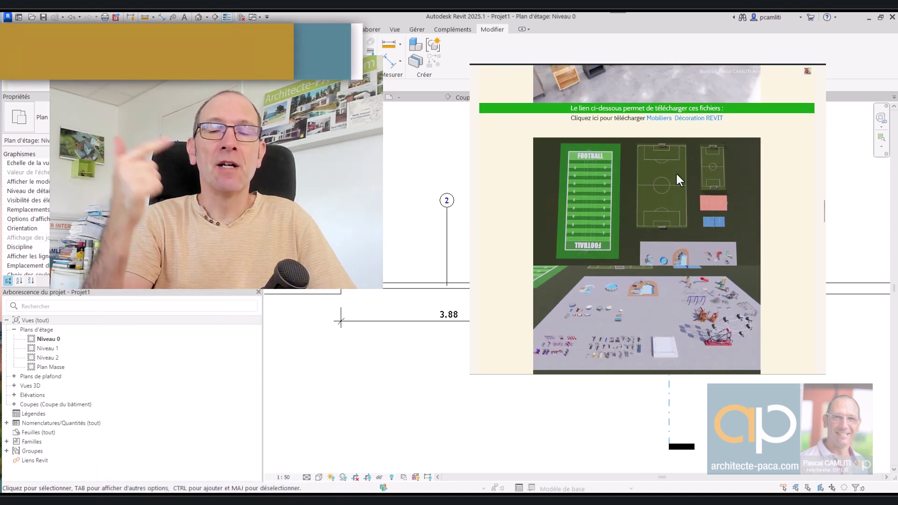
scroll(677, 175, "down", 6)
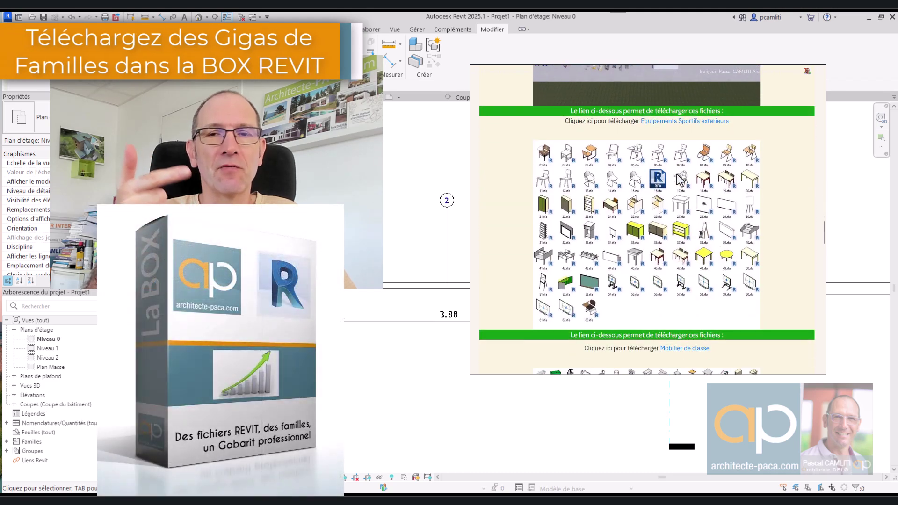
scroll(681, 178, "down", 8)
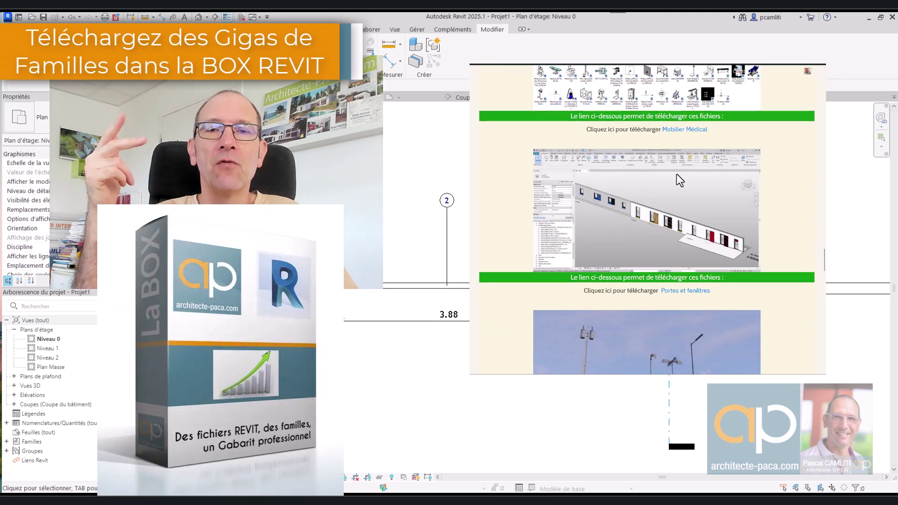
scroll(677, 173, "down", 6)
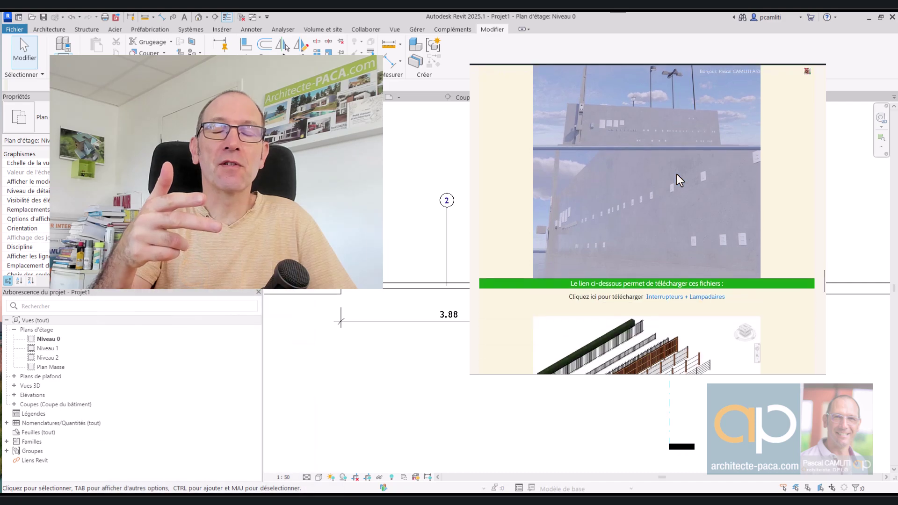
scroll(677, 173, "down", 8)
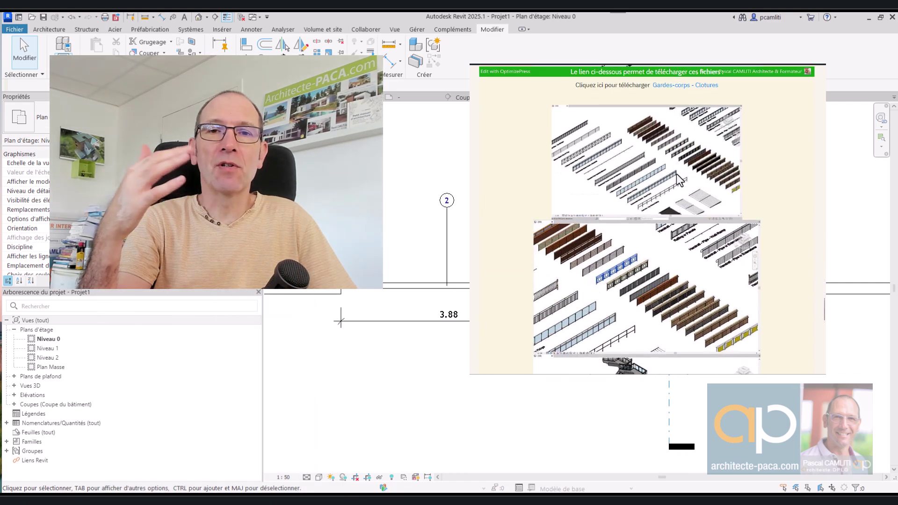
scroll(678, 179, "down", 8)
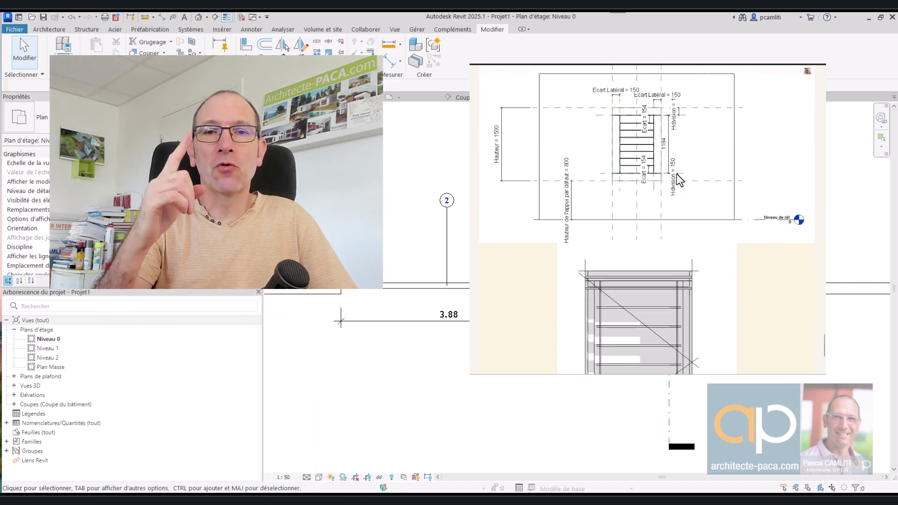
scroll(678, 179, "down", 5)
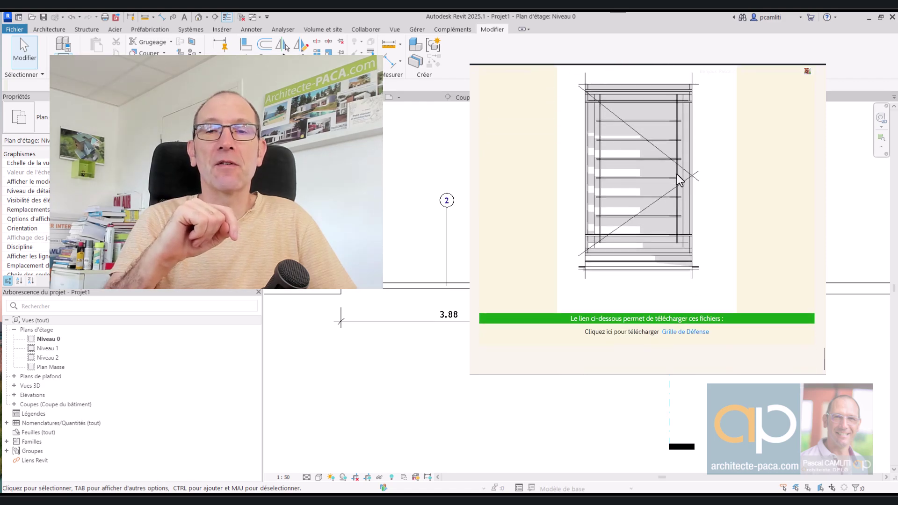
scroll(678, 179, "up", 18)
scroll(679, 179, "up", 10)
scroll(680, 178, "up", 5)
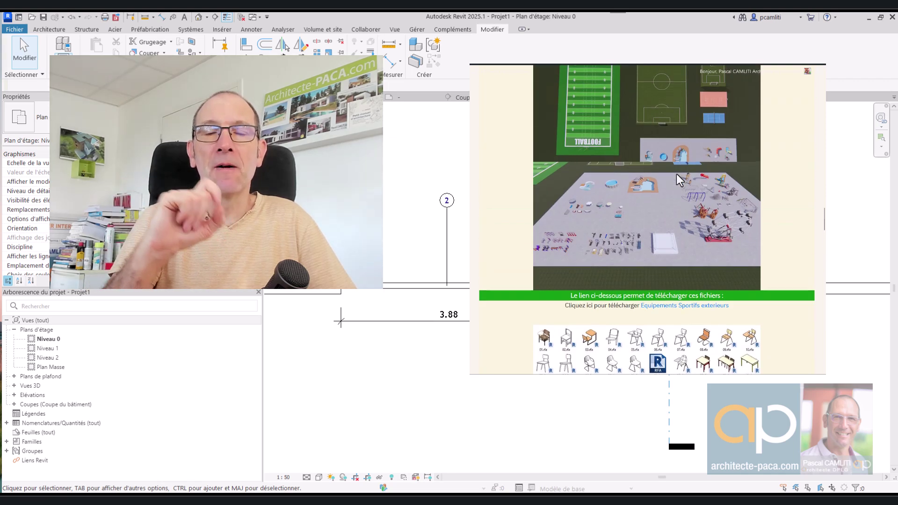
scroll(676, 173, "up", 8)
scroll(677, 176, "up", 10)
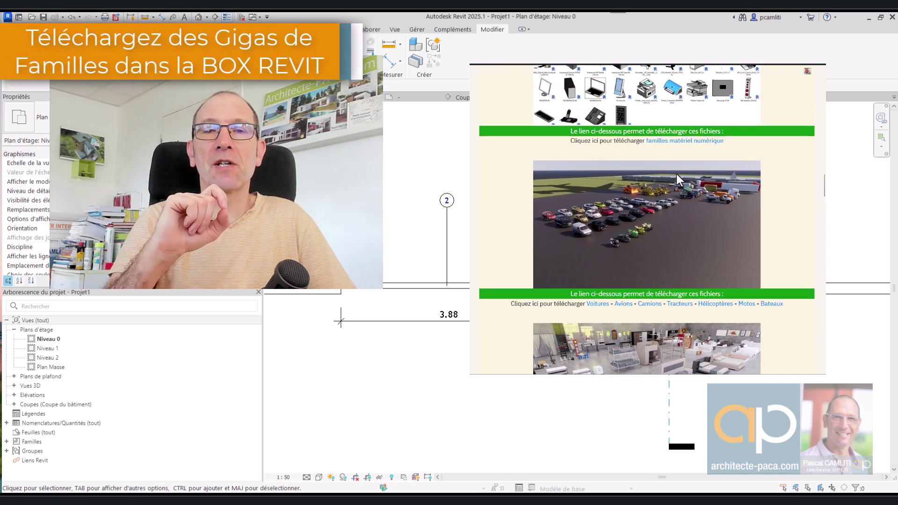
scroll(678, 180, "up", 10)
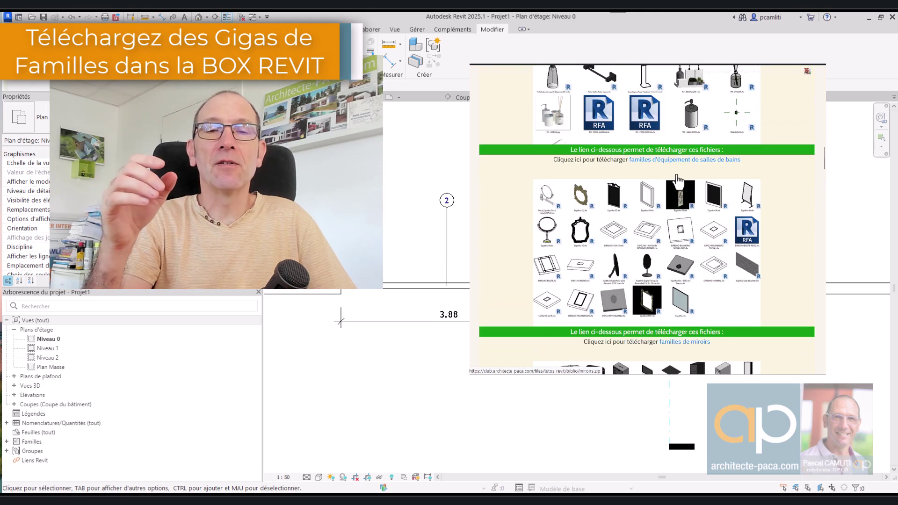
scroll(677, 173, "up", 10)
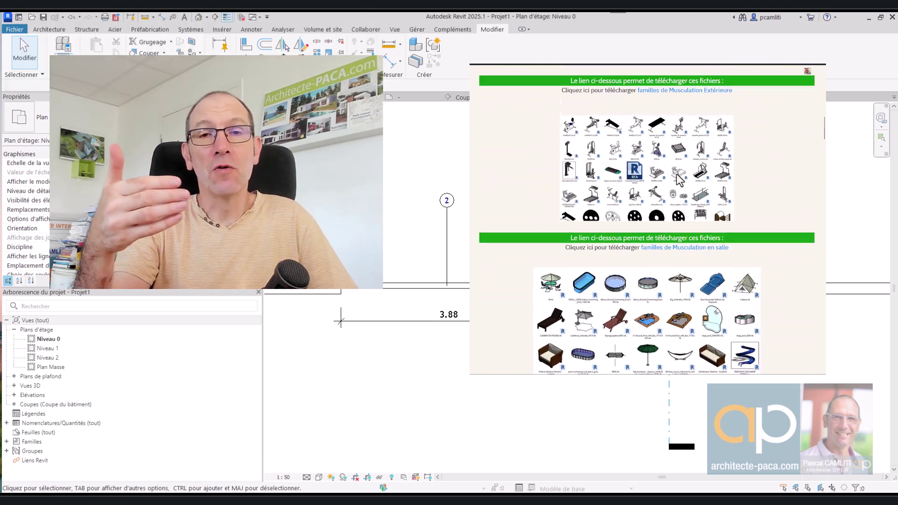
scroll(676, 174, "up", 10)
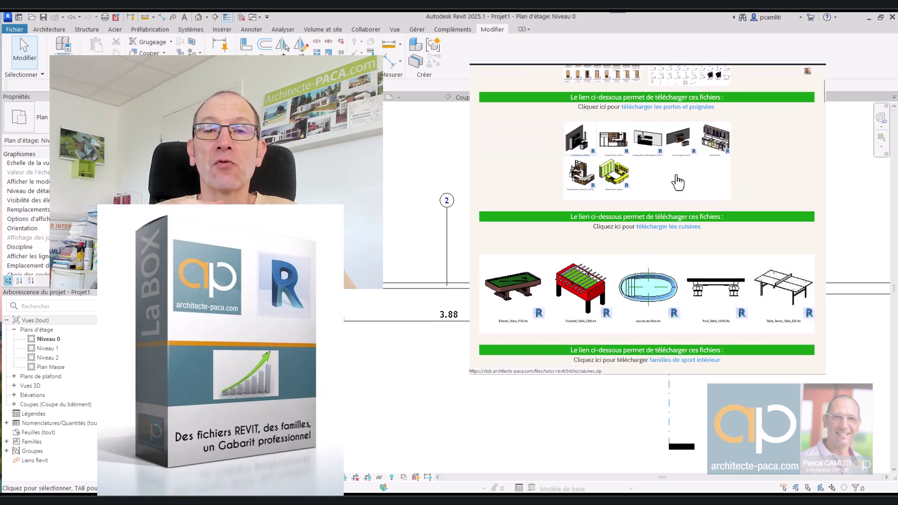
scroll(676, 174, "up", 2)
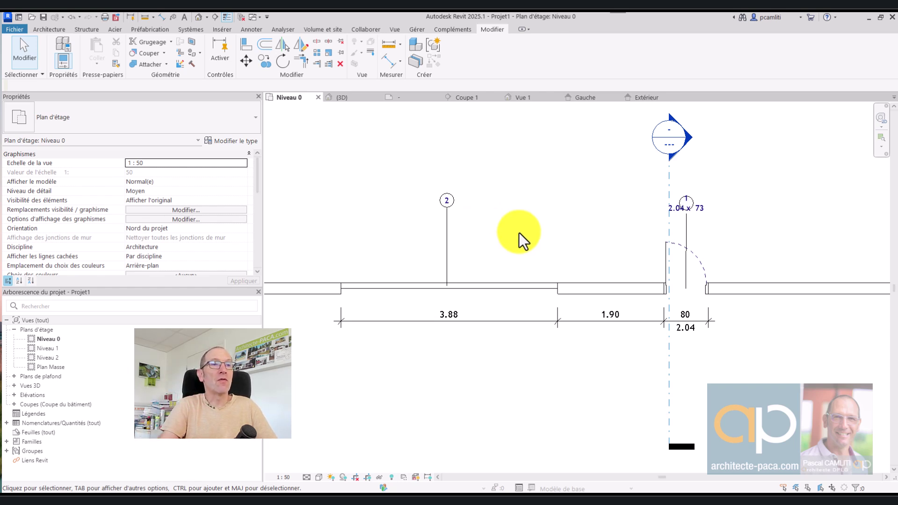
scroll(523, 232, "down", 1)
middle_click_drag(527, 227, 507, 219)
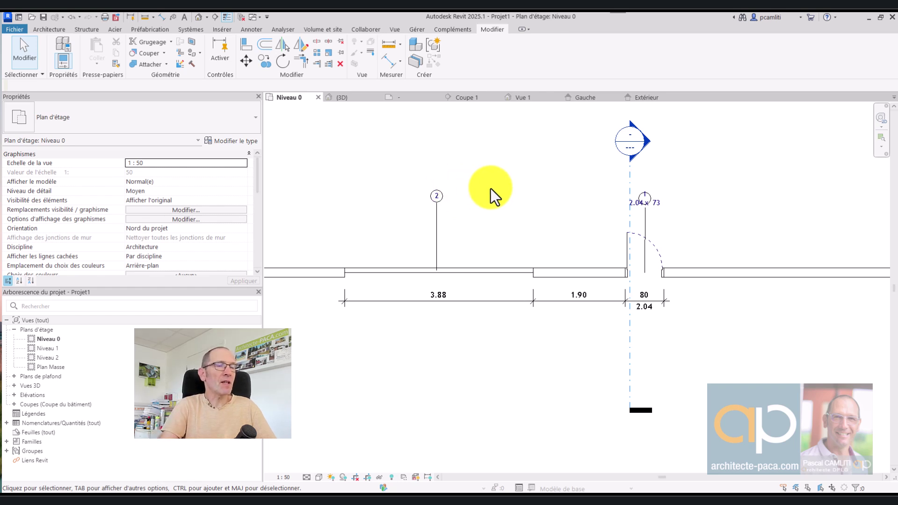
scroll(498, 189, "down", 2)
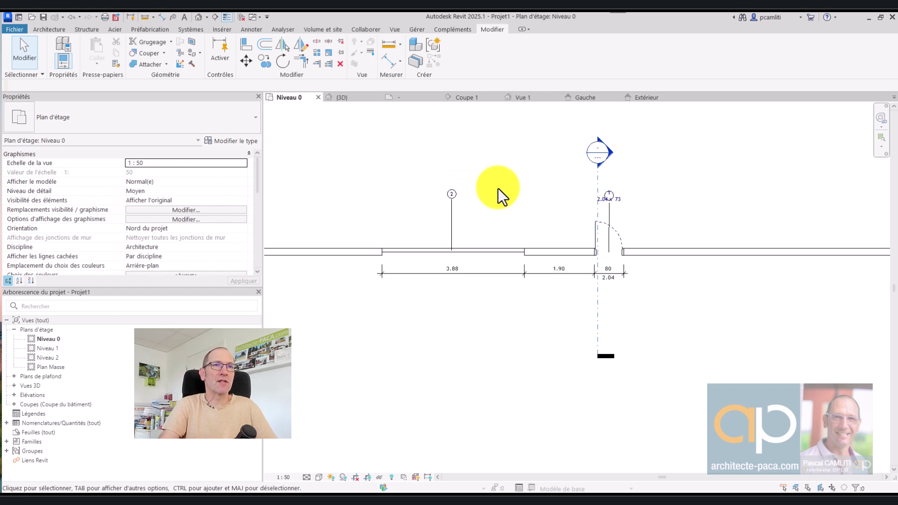
middle_click_drag(531, 194, 486, 210)
Create a new project from the PACA_Gabarit_Archi_R25 template, dismissing the save reminder without saving the current project
left_click(20, 31)
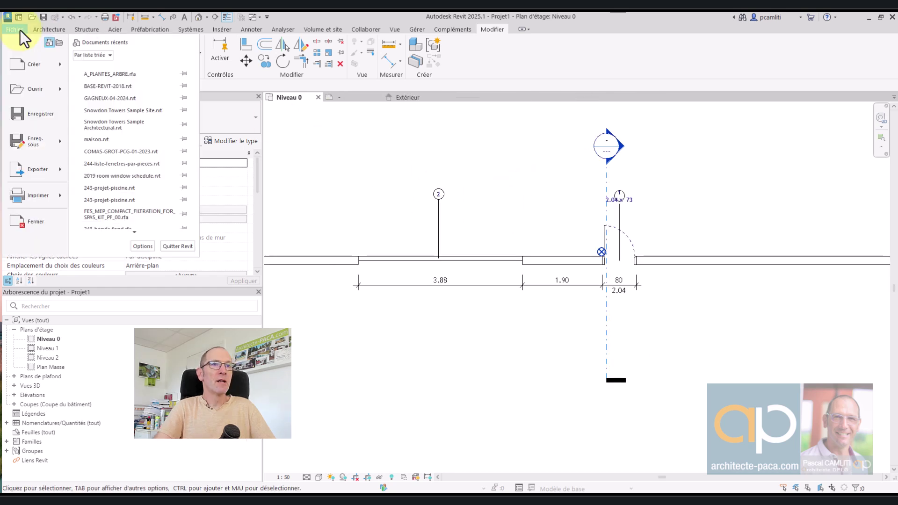
mouse_move(37, 68)
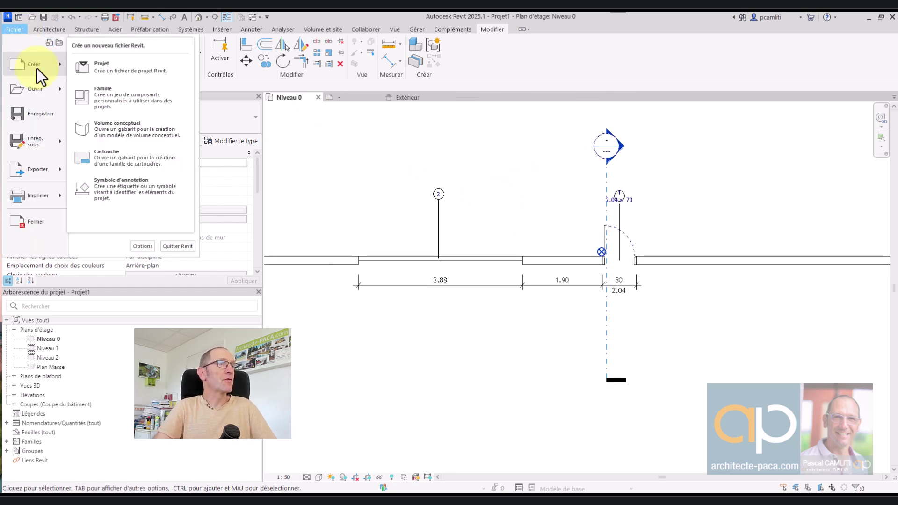
left_click(103, 73)
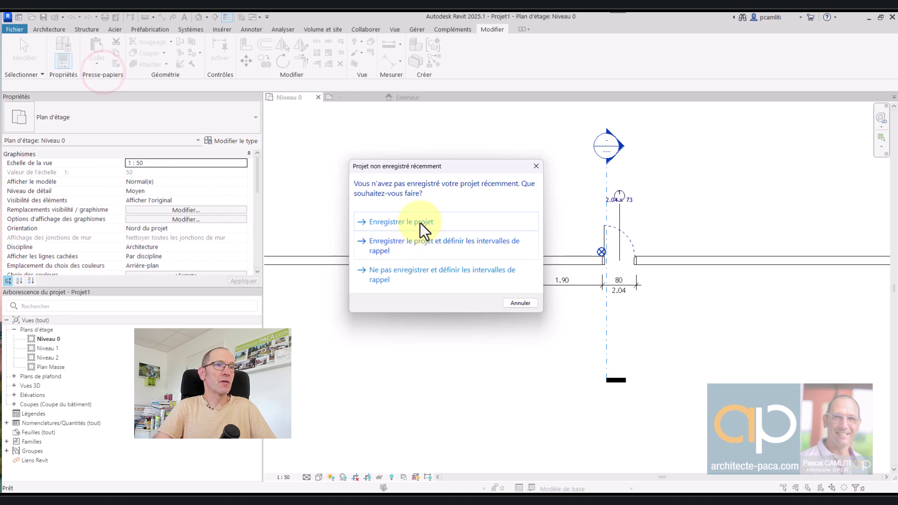
left_click(526, 304)
left_click(468, 238)
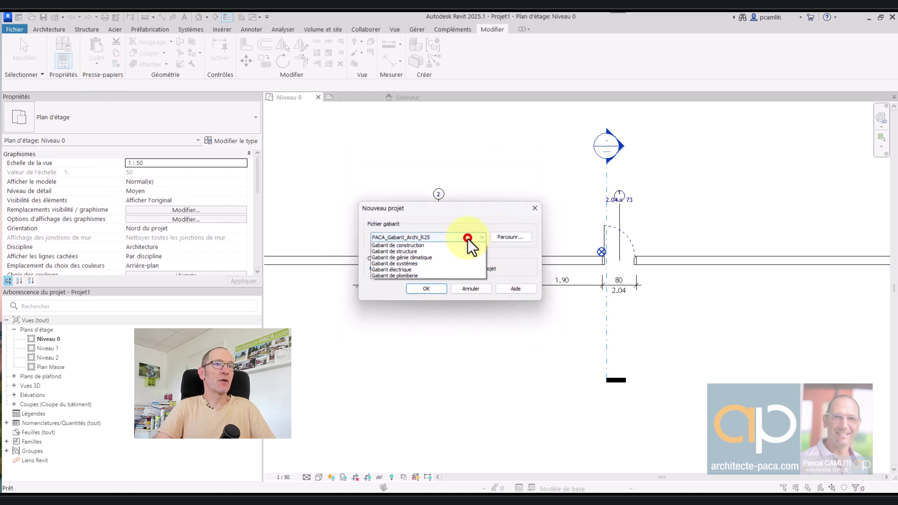
left_click(452, 257)
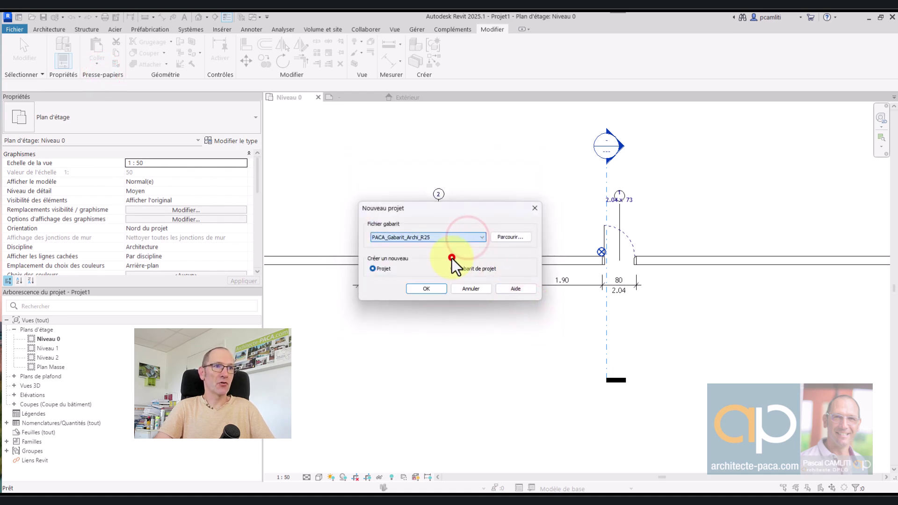
left_click(426, 289)
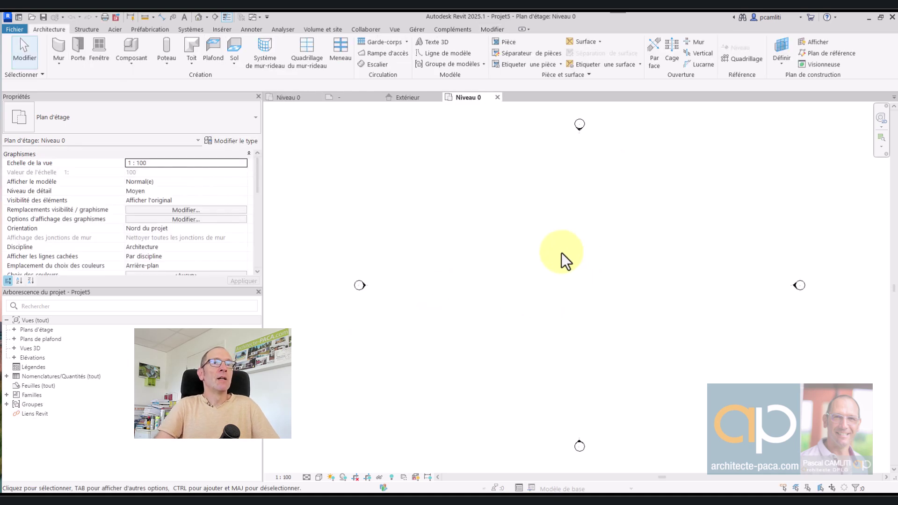
Draw one straight horizontal wall in the middle of the Niveau 0 plan, between the elevation markers
left_click(64, 45)
left_click(496, 283)
left_click(647, 283)
key("Escape")
key("Escape")
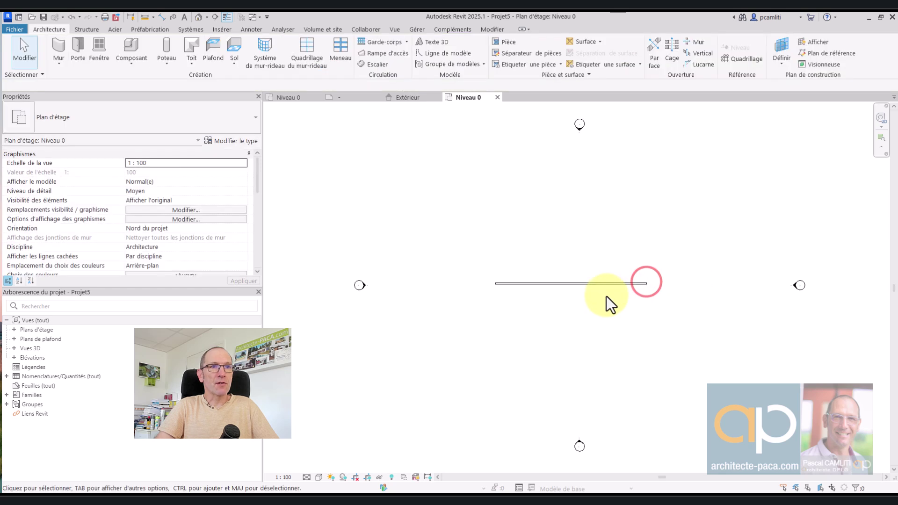
Cut a rectangular wall opening in the horizontal wall on the Niveau 0 plan
scroll(604, 295, "up", 3)
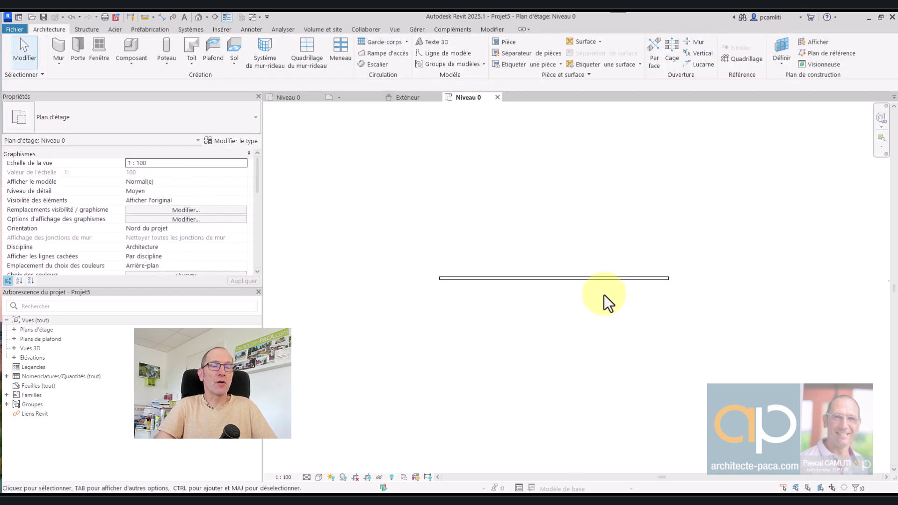
left_click(698, 43)
left_click(483, 279)
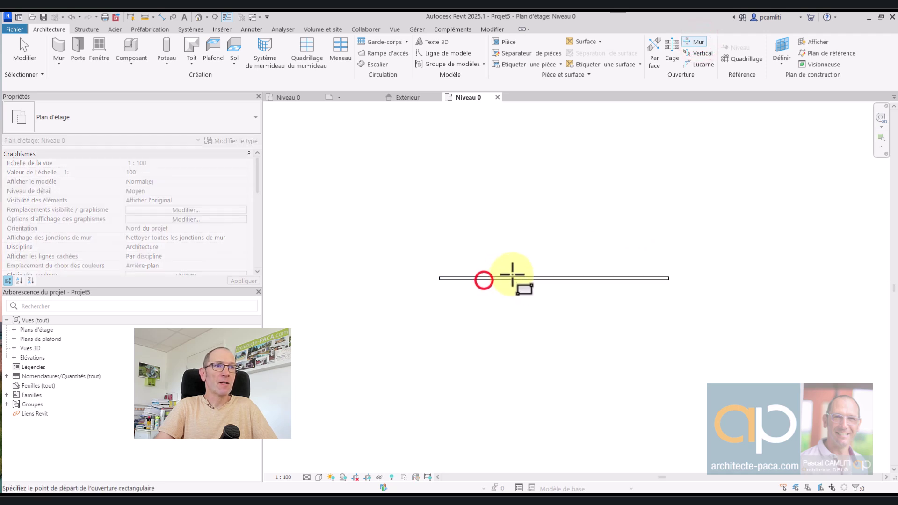
scroll(491, 279, "up", 3)
left_click(483, 277)
scroll(535, 268, "down", 3)
scroll(515, 284, "up", 5)
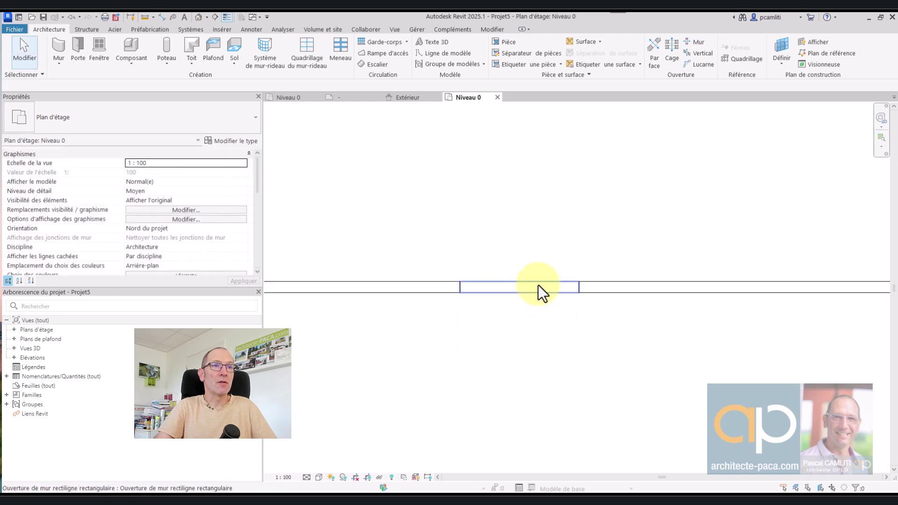
Set the width of the rectangular wall opening to 2 m
left_click(538, 285)
left_click(520, 258)
type("2")
key("Return")
left_click(518, 228)
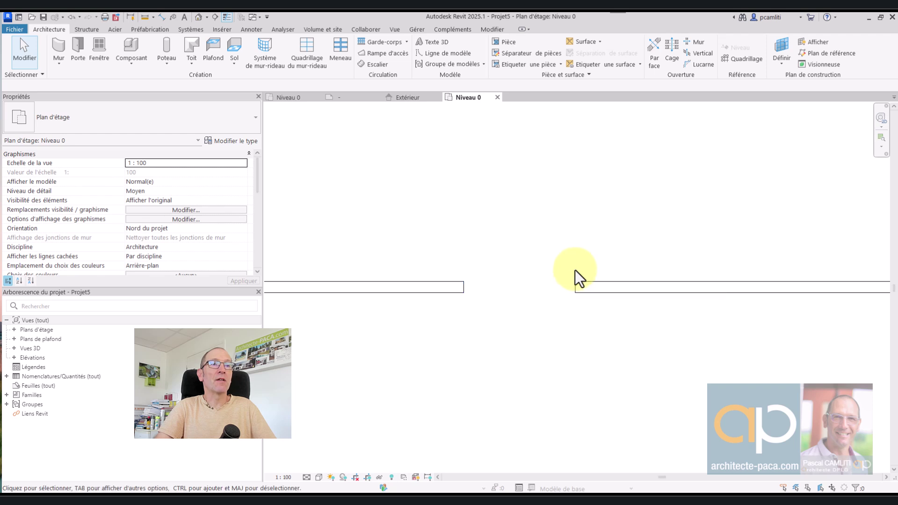
Start an in-place component in the Portes family category and accept its proposed name
left_click(135, 63)
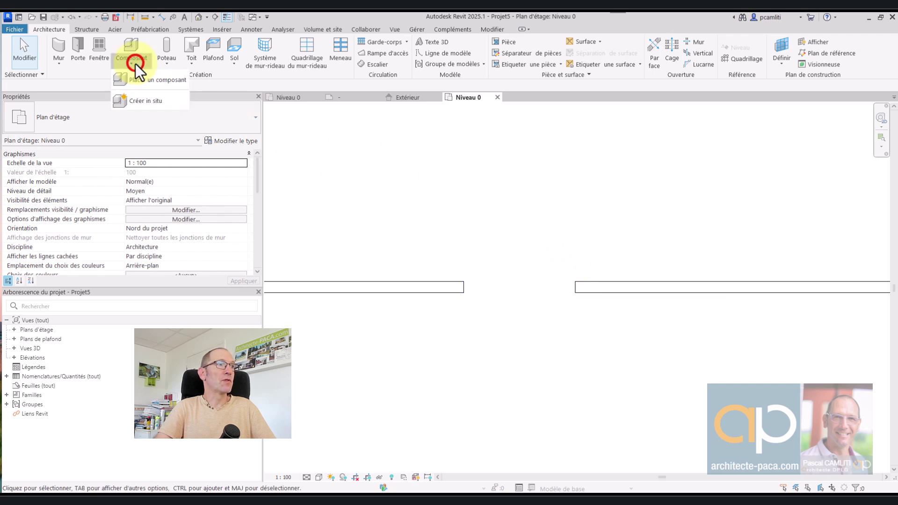
left_click(141, 96)
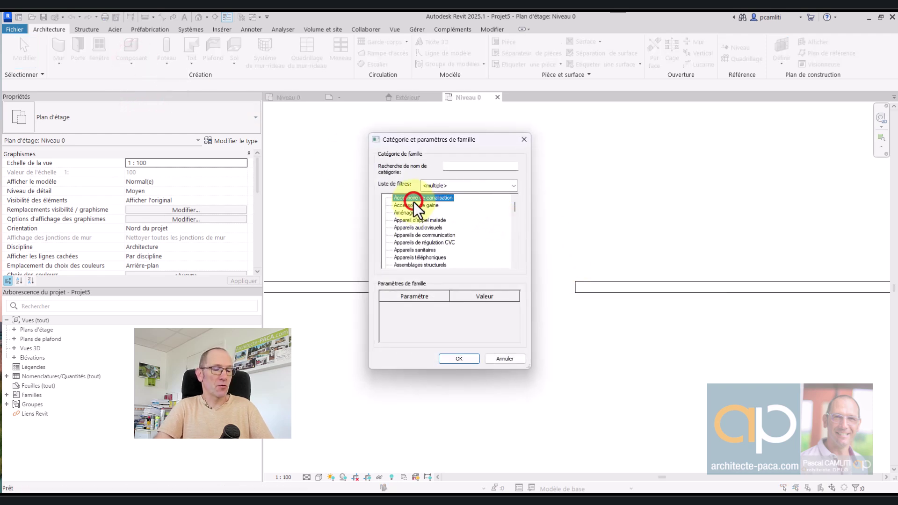
scroll(410, 262, "down", 2)
left_click(402, 257)
left_click(401, 257)
left_click(468, 269)
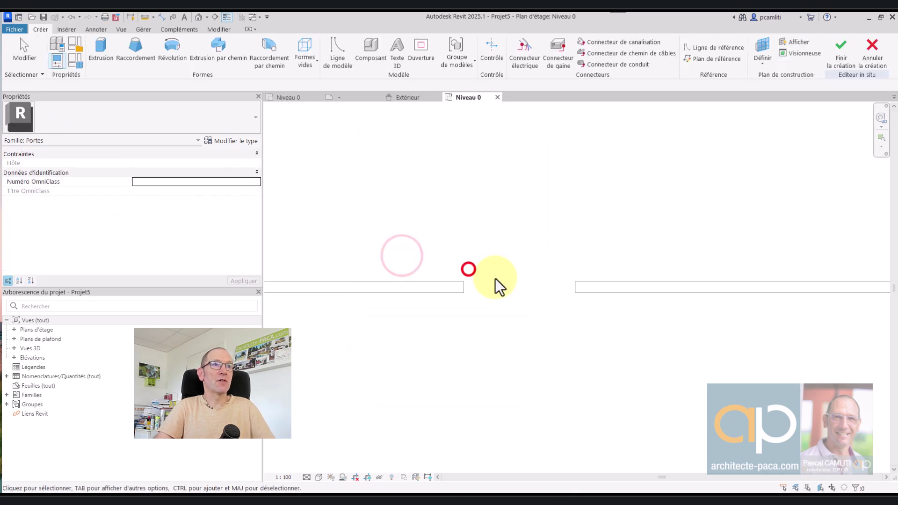
Start an Extrusion and sketch a rectangle about 2.00 m by 5 cm across the opening, flush with the wall's upper face
left_click(105, 54)
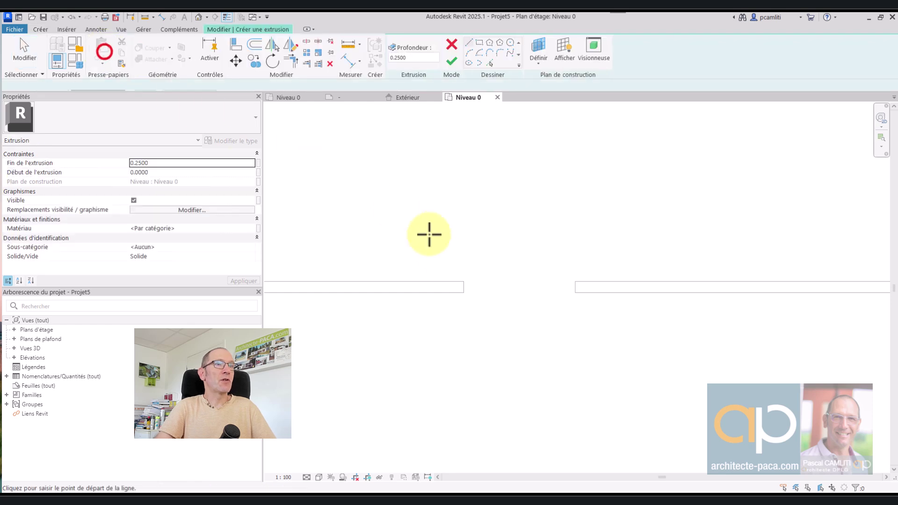
left_click(478, 44)
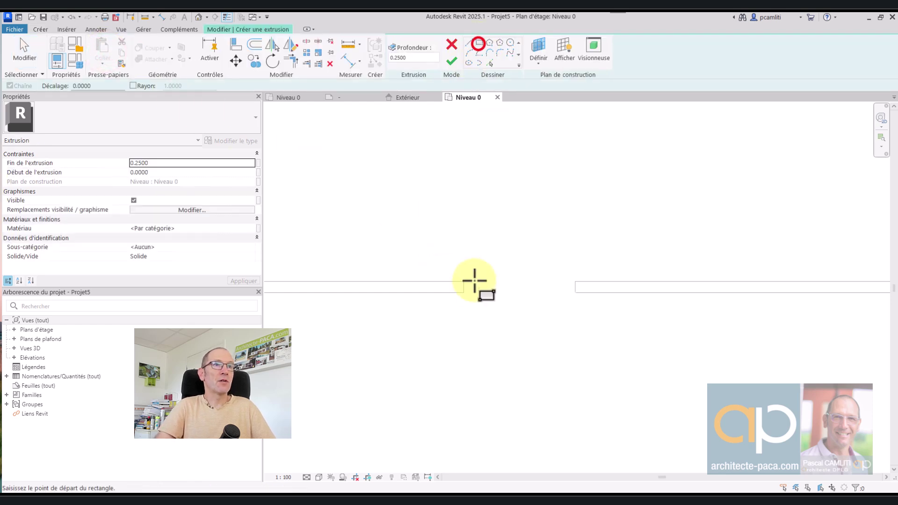
left_click(447, 277)
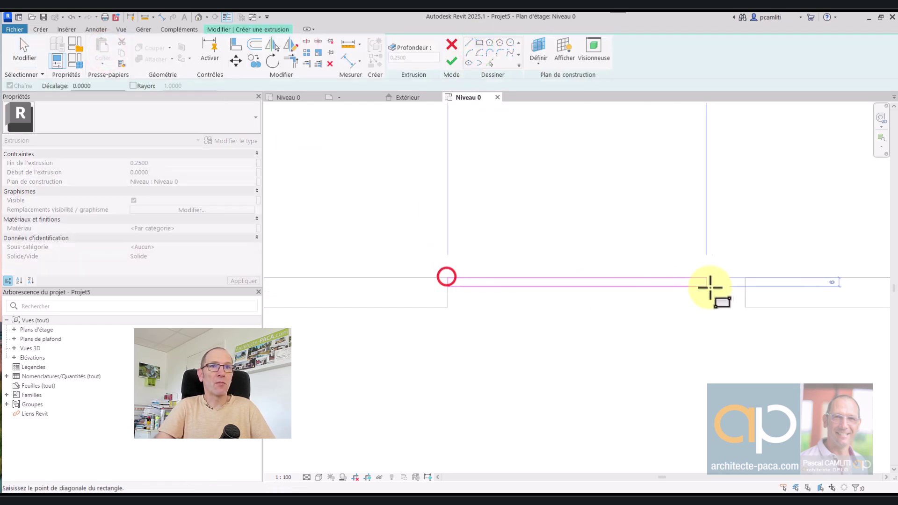
left_click(745, 285)
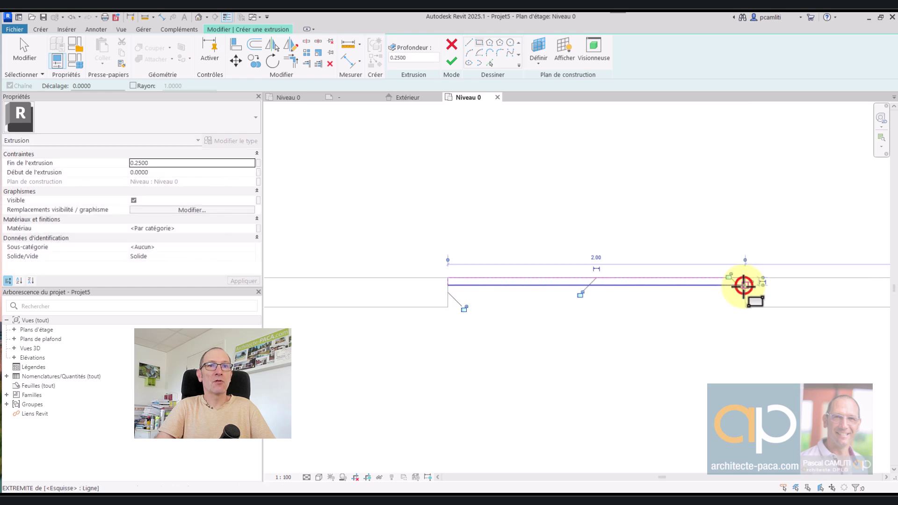
middle_click_drag(692, 311, 646, 325)
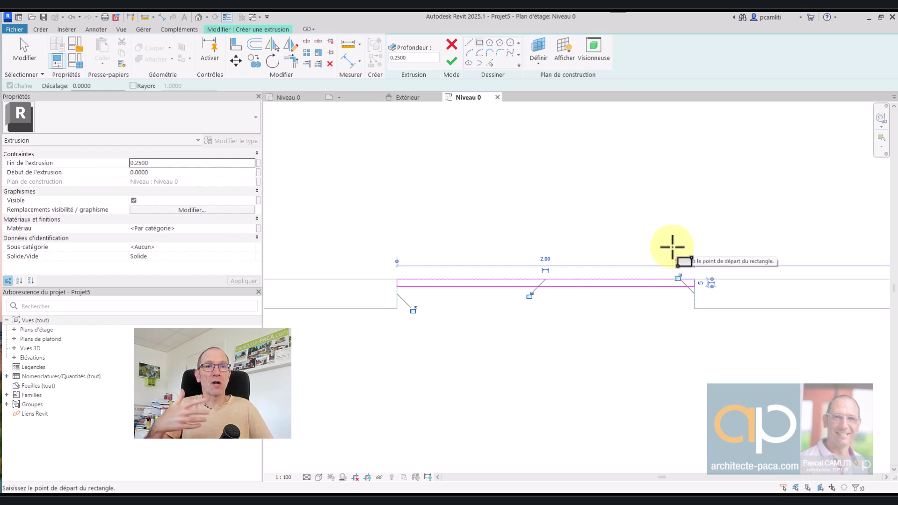
key("Escape")
key("Escape")
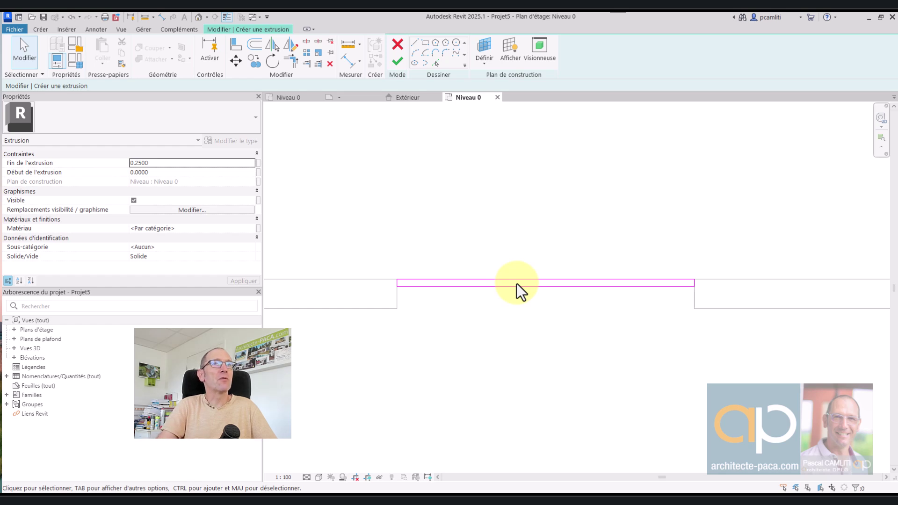
Assign the Panneau subcategory to the extrusion
left_click(214, 247)
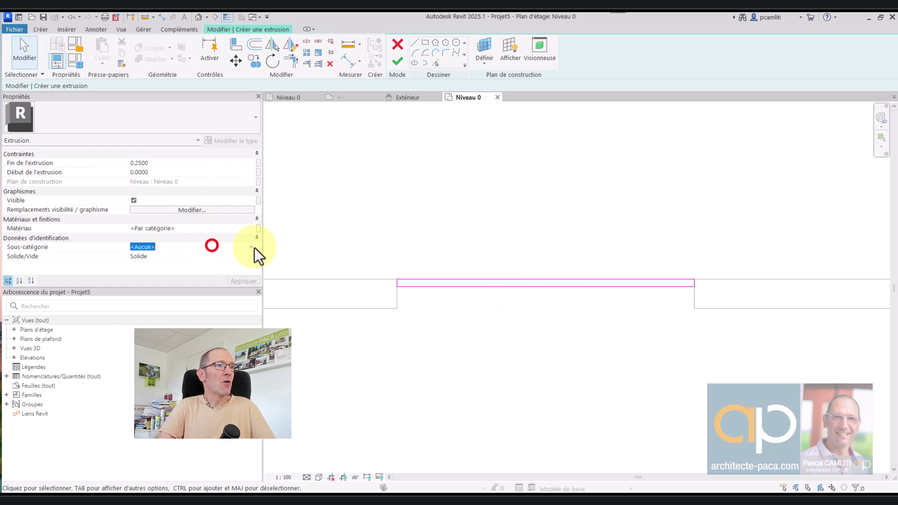
left_click(251, 246)
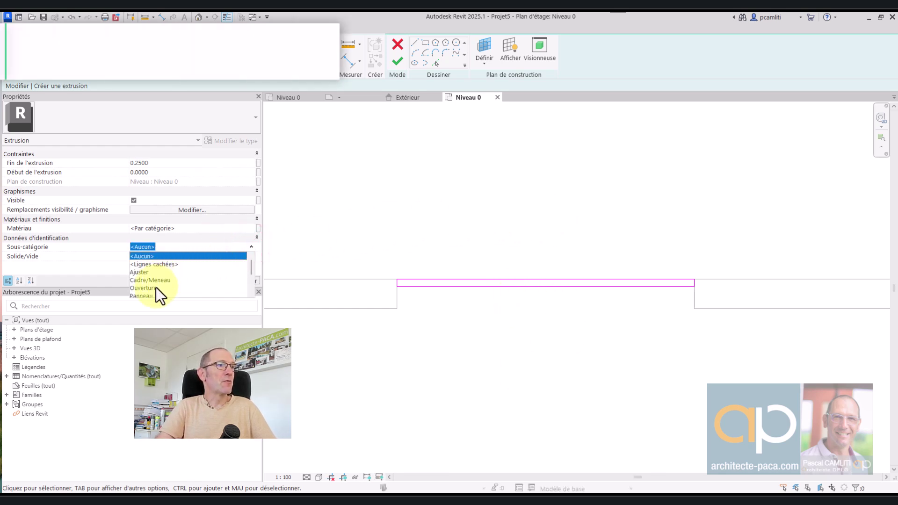
scroll(156, 281, "down", 1)
left_click(152, 272)
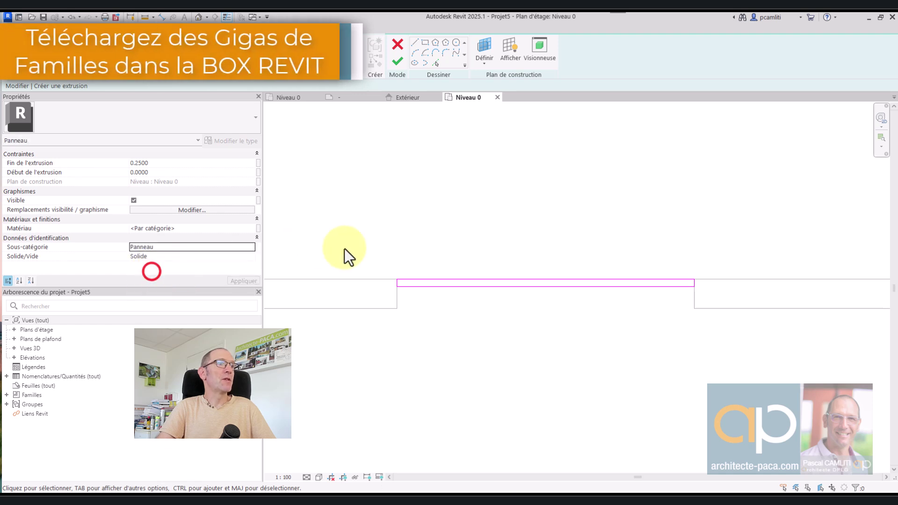
Set the extrusion end to 2.1 m and finish the door panel's sketch
left_click(212, 165)
type("^2.1")
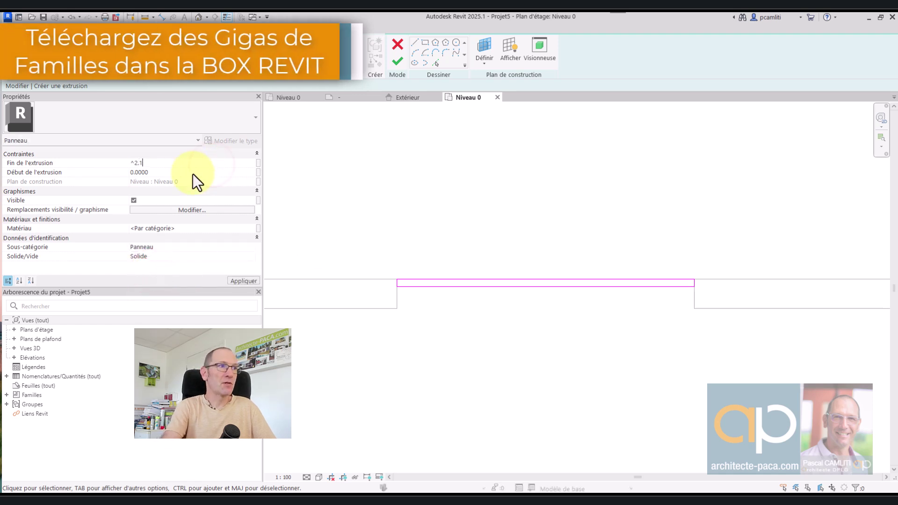
key("BackSpace")
key("BackSpace")
key("BackSpace")
key("BackSpace")
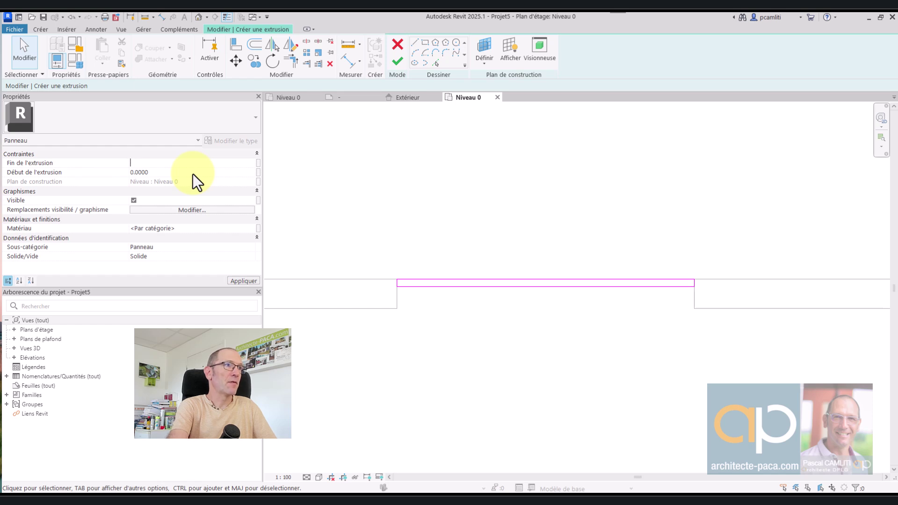
type("2.1")
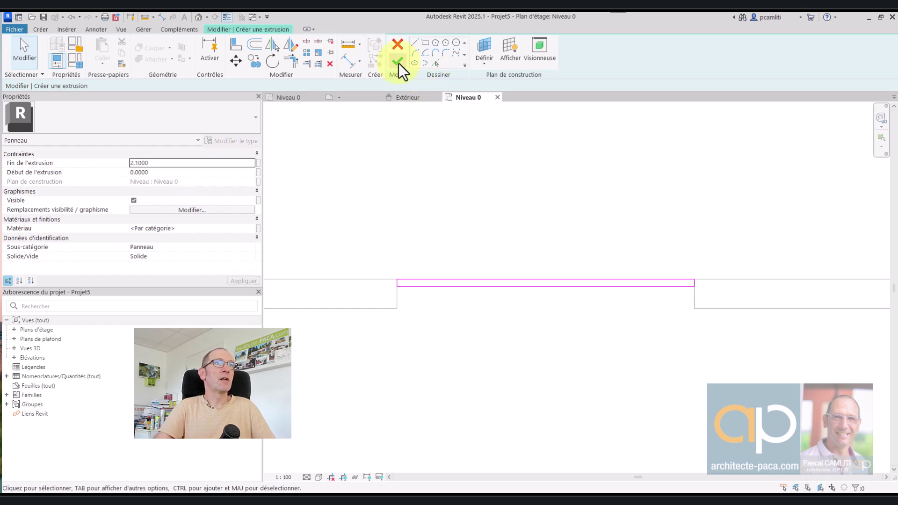
left_click(398, 61)
left_click(603, 214)
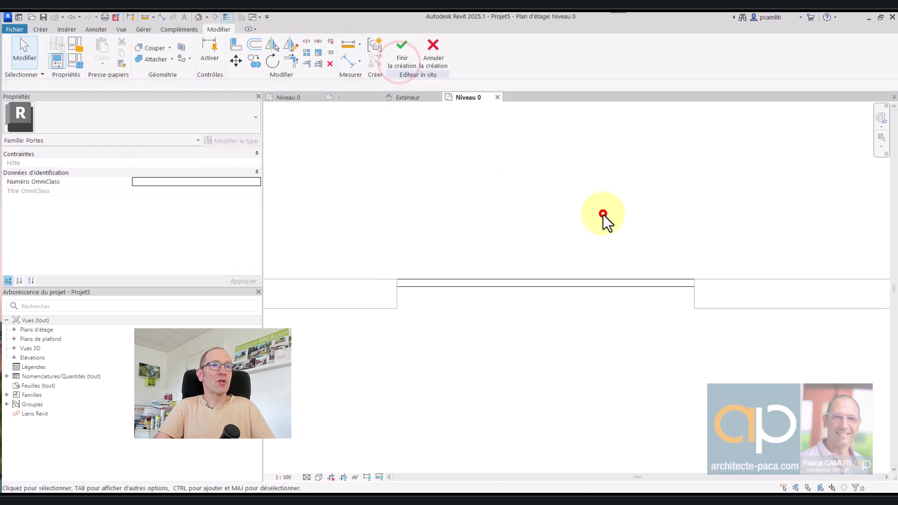
Turn off the door panel's visibility in Plan/Plan de faux-plafond views
left_click(551, 282)
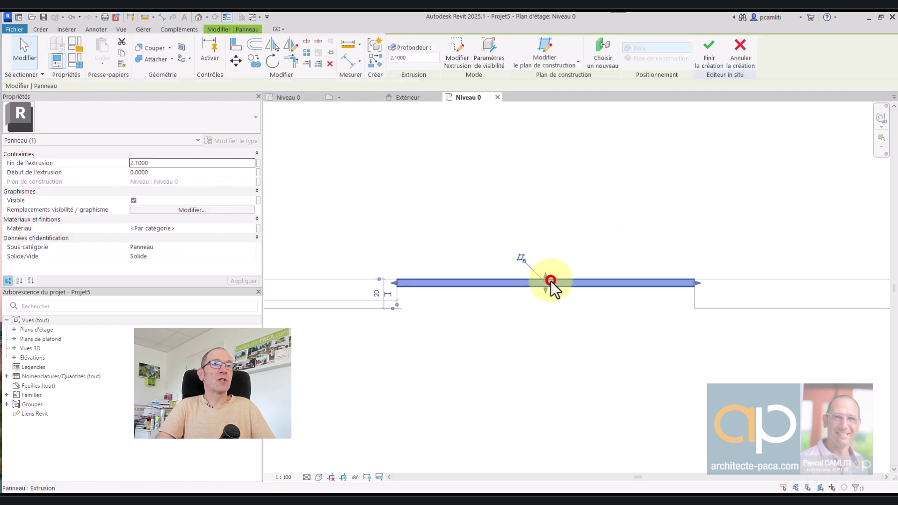
left_click(502, 55)
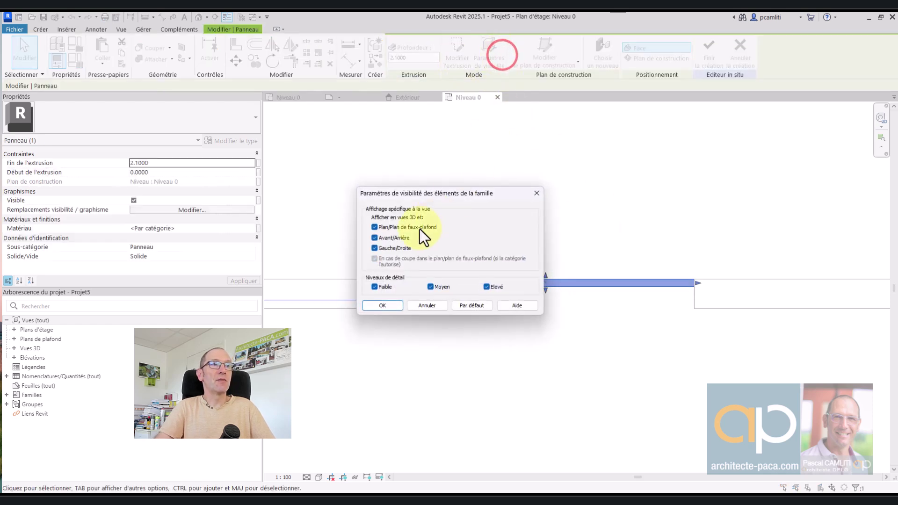
left_click_drag(447, 196, 539, 128)
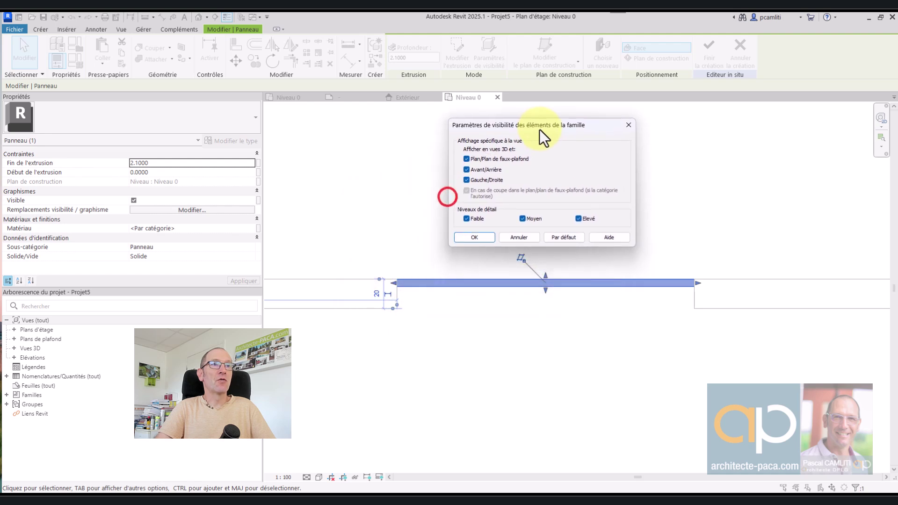
left_click(467, 159)
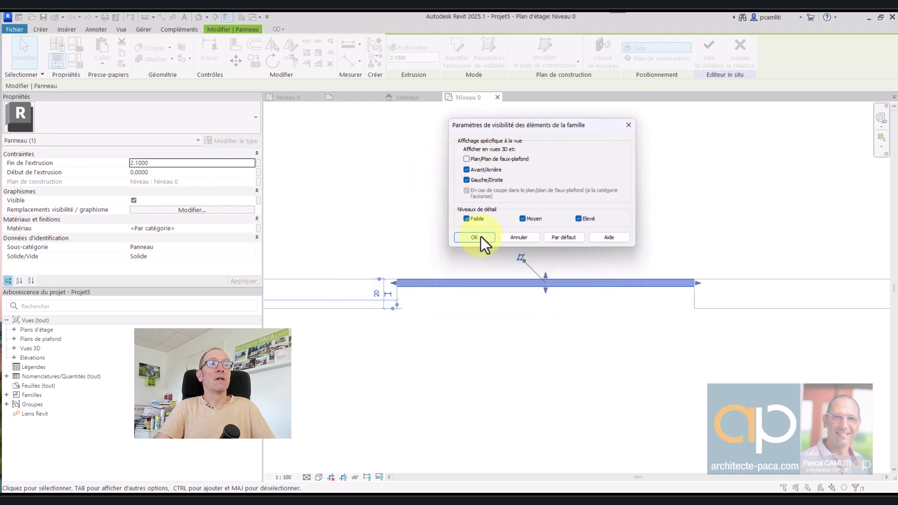
left_click(481, 237)
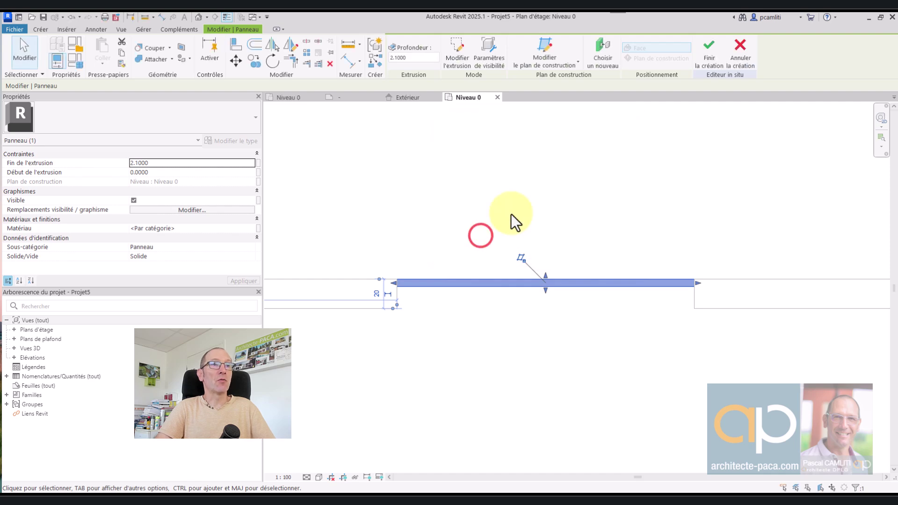
left_click(517, 189)
left_click(42, 19)
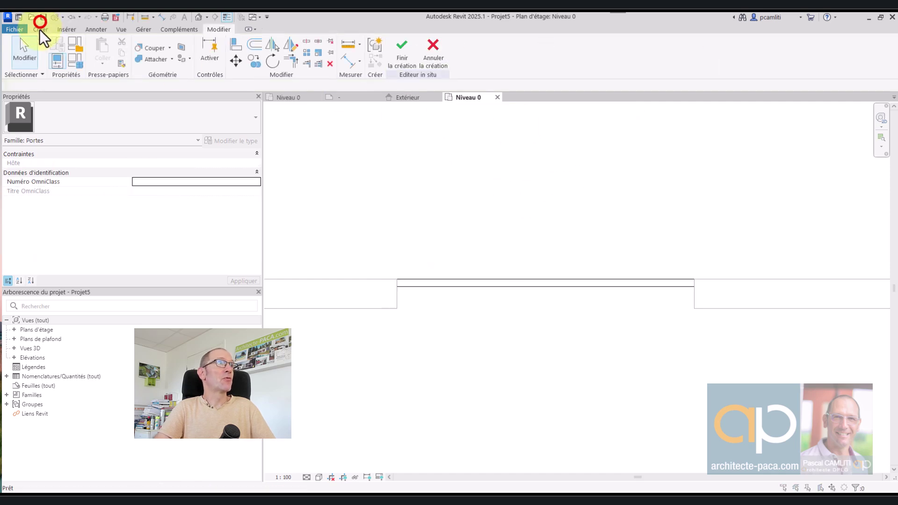
left_click(639, 139)
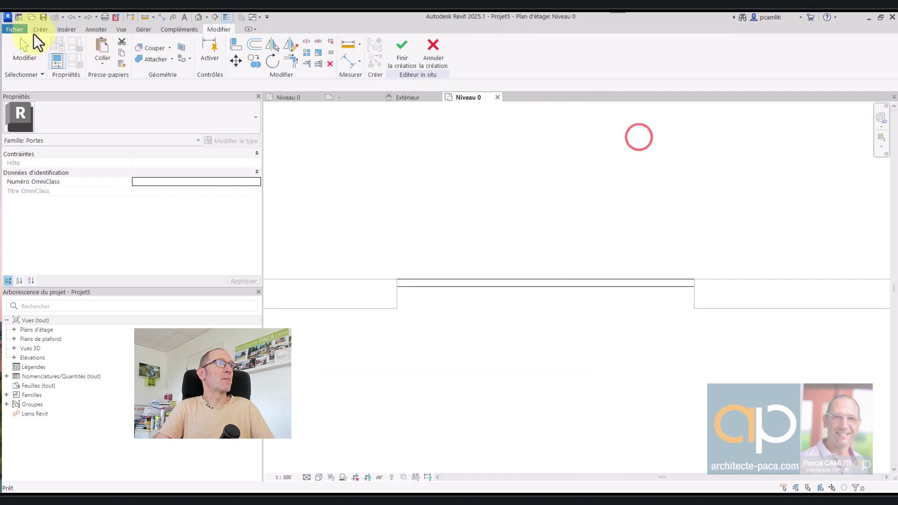
left_click(40, 29)
left_click(335, 59)
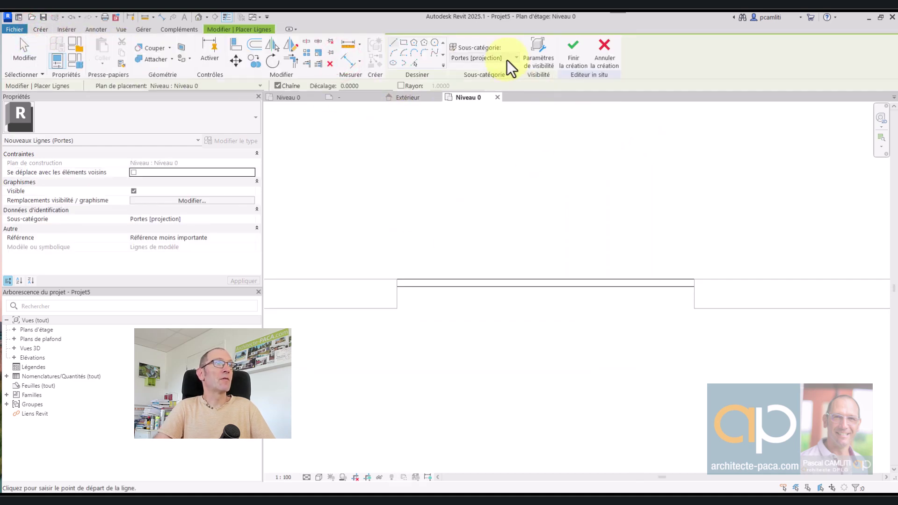
Draw a short symbolic swing arc in Portes [projection], centred on the opening's upper-left corner and starting at its upper-right corner
left_click(95, 29)
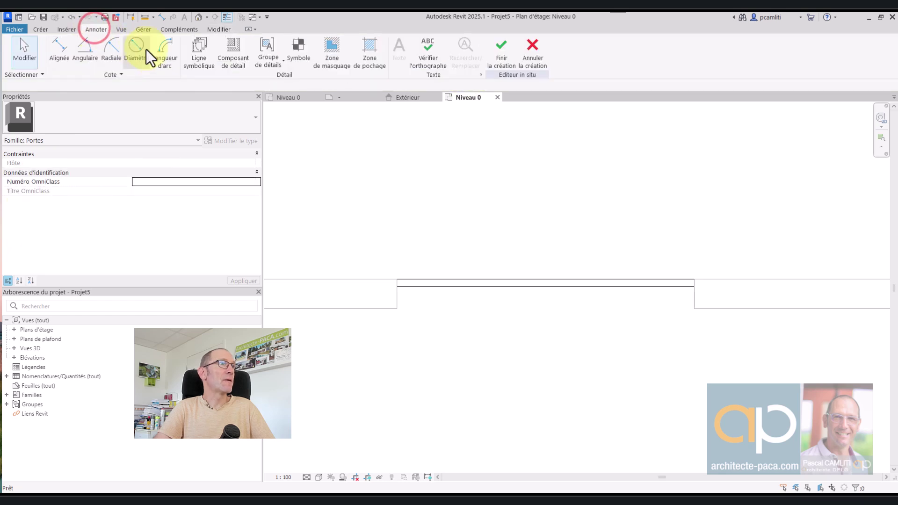
left_click(202, 59)
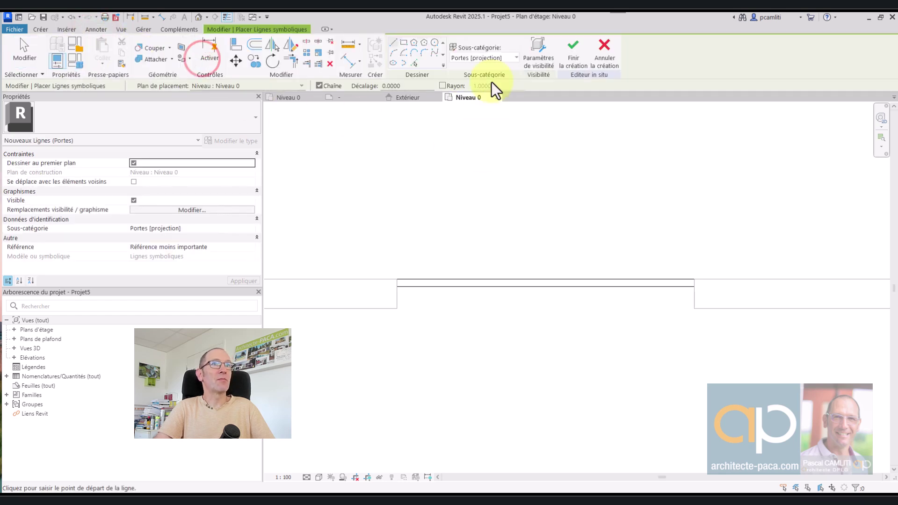
left_click(494, 60)
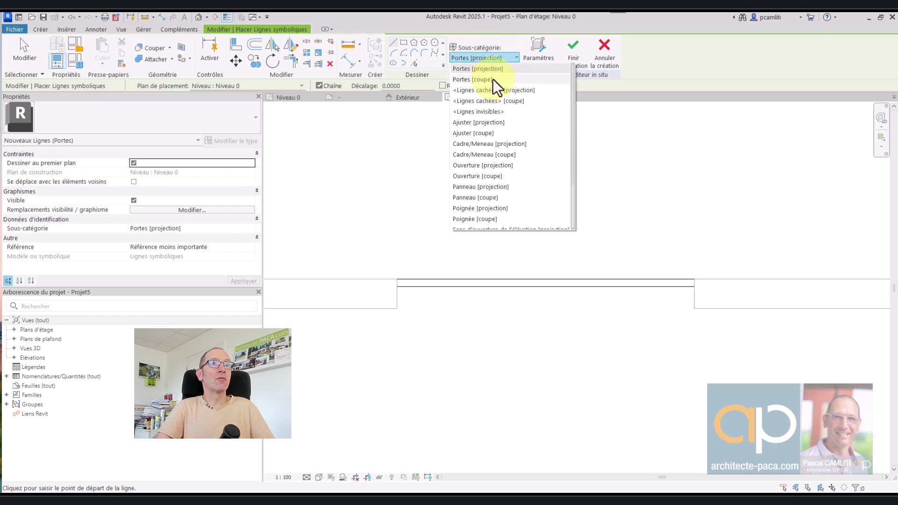
left_click(493, 71)
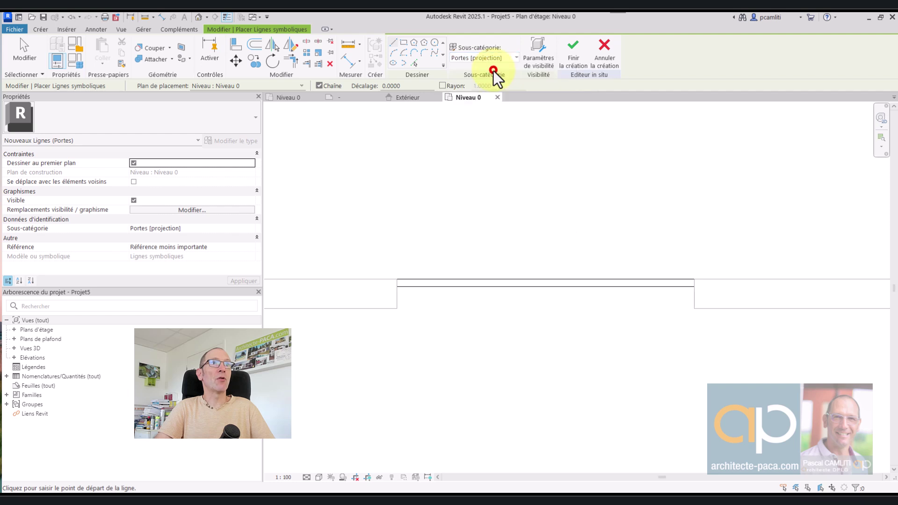
left_click(397, 276)
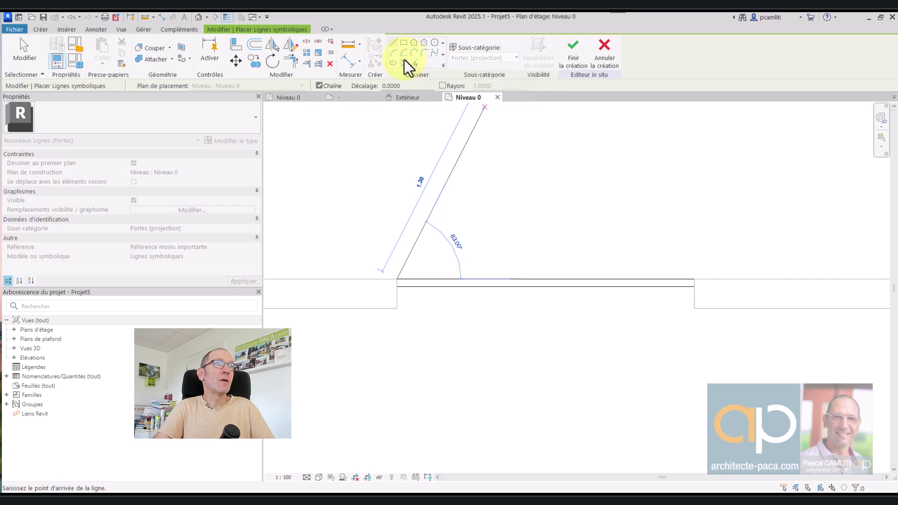
left_click(404, 55)
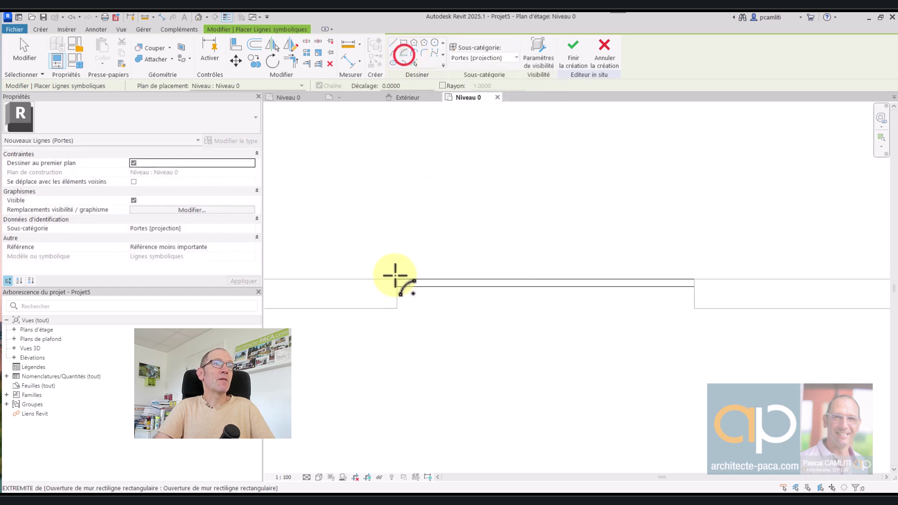
left_click(397, 279)
left_click(694, 279)
left_click(668, 181)
Draw a symbolic line from the opening's upper-left corner to the free end of the swing arc
left_click(393, 42)
left_click(397, 279)
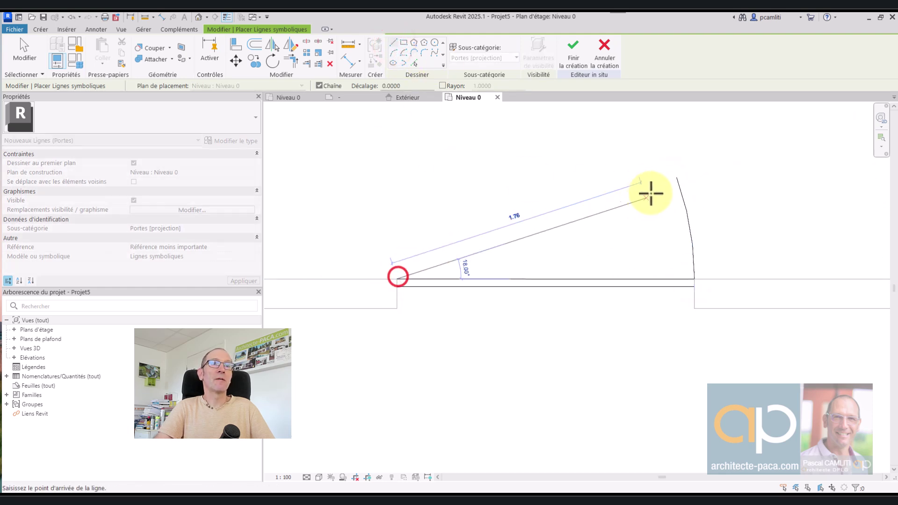
left_click(676, 194)
key("Escape")
key("Escape")
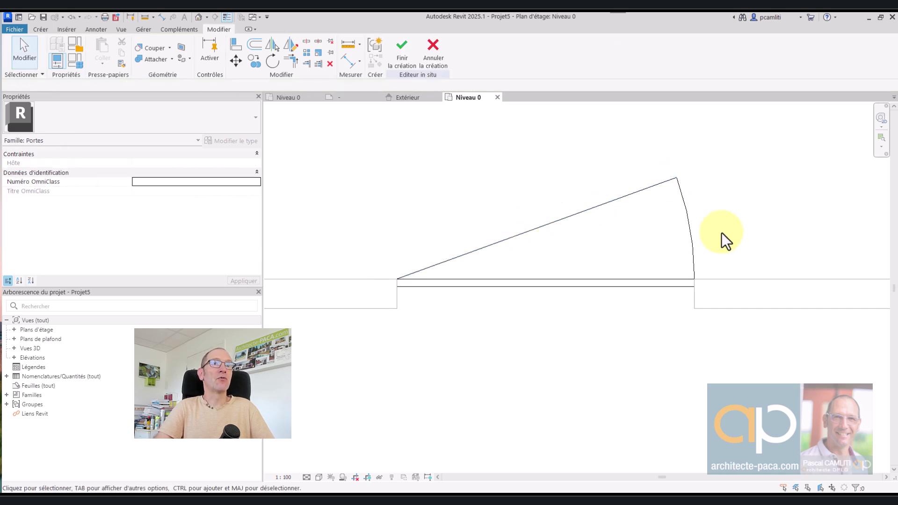
Check the family element visibility settings of the symbolic line and arc
left_click_drag(721, 234, 582, 184)
left_click(516, 57)
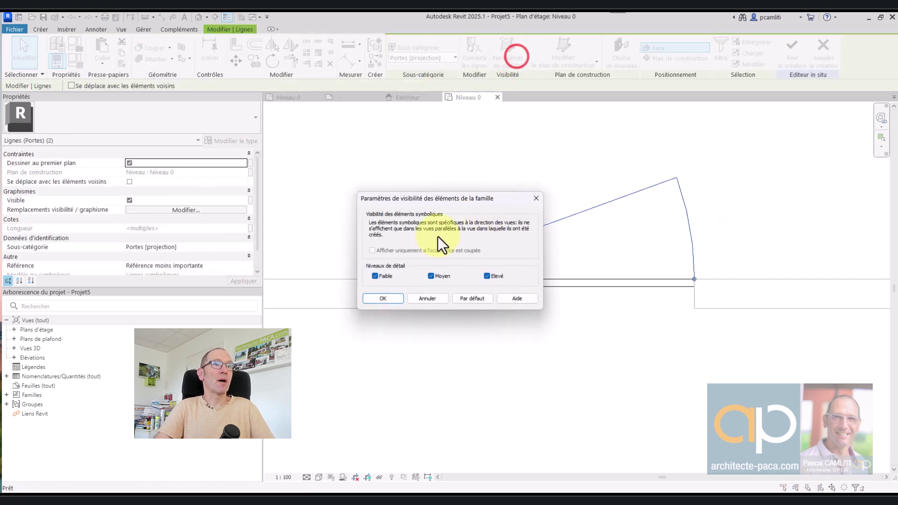
left_click(535, 199)
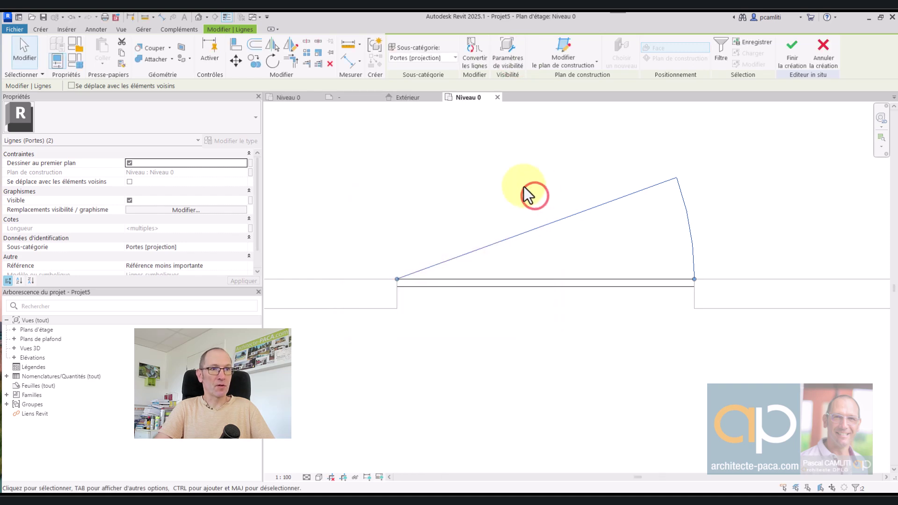
left_click(524, 186)
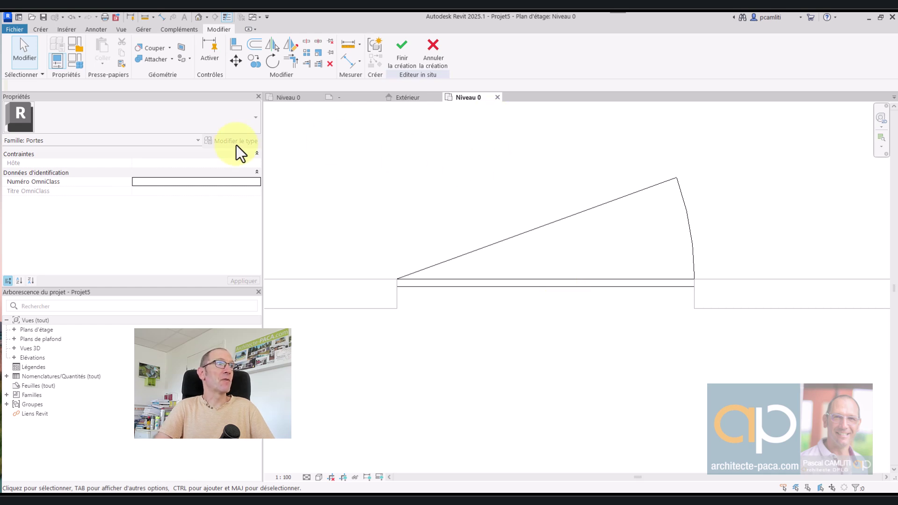
Draw a horizontal reference plane along the middle of the door panel's thickness, from one side of the opening to the other
left_click(40, 29)
left_click(717, 59)
scroll(377, 283, "up", 3)
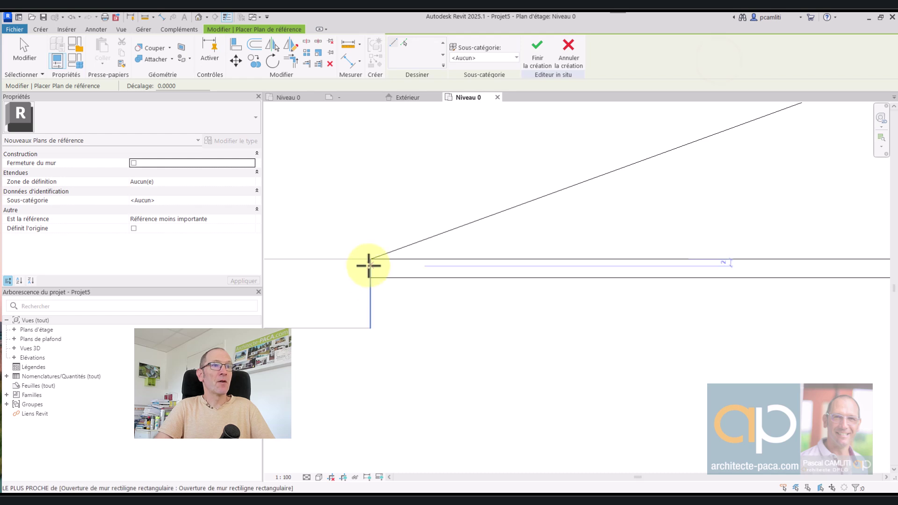
left_click(370, 267)
scroll(518, 265, "down", 3)
scroll(608, 271, "up", 3)
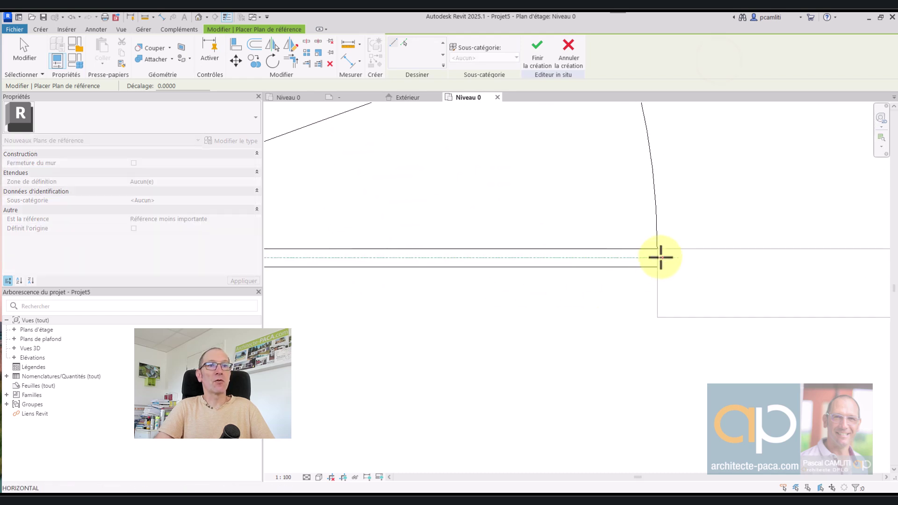
left_click(658, 257)
scroll(658, 257, "down", 4)
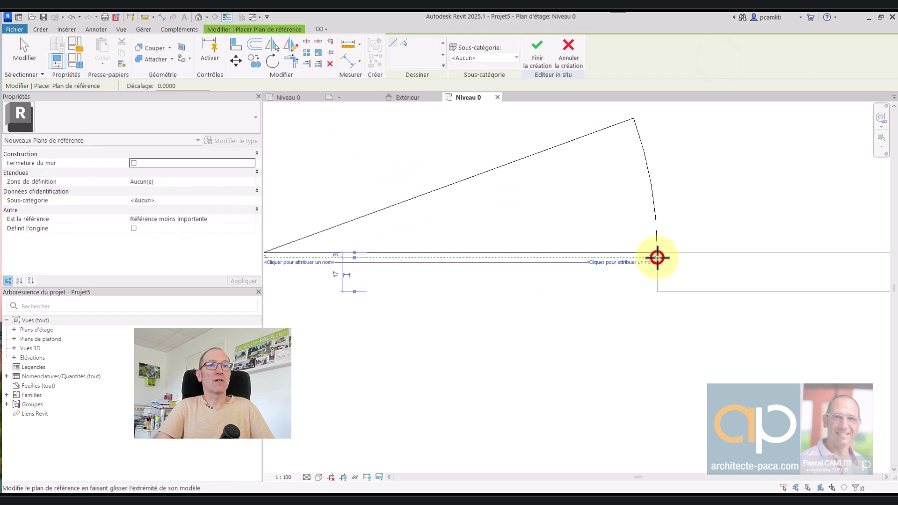
Draw a short vertical reference plane across the door panel near the middle of its width
left_click(487, 263)
left_click(487, 248)
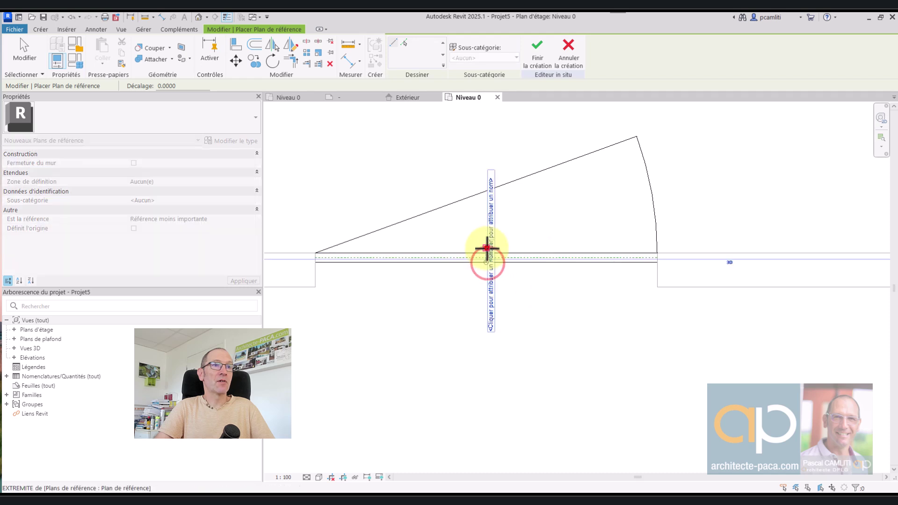
key("Escape")
key("Escape")
Enable Définit l'origine for both the vertical and the horizontal reference planes
scroll(488, 249, "up", 2)
left_click(487, 248)
left_click(133, 238)
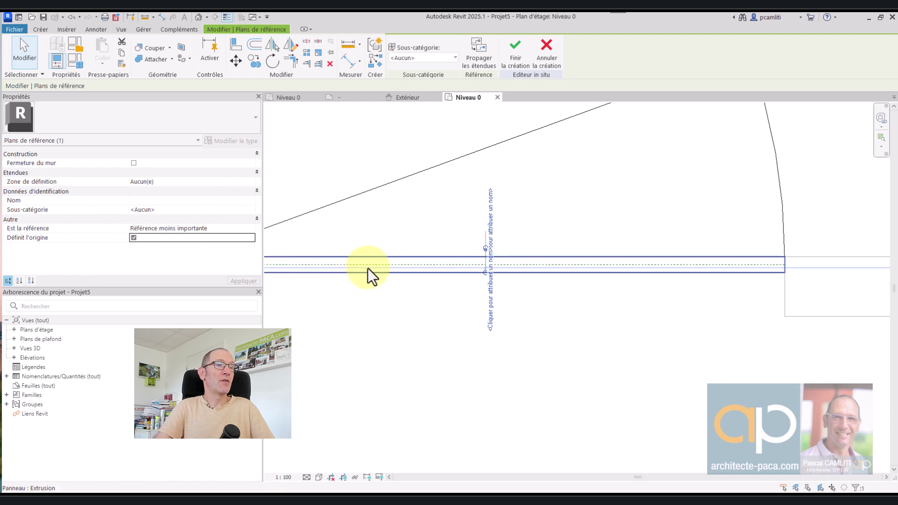
left_click(378, 266)
left_click(134, 237)
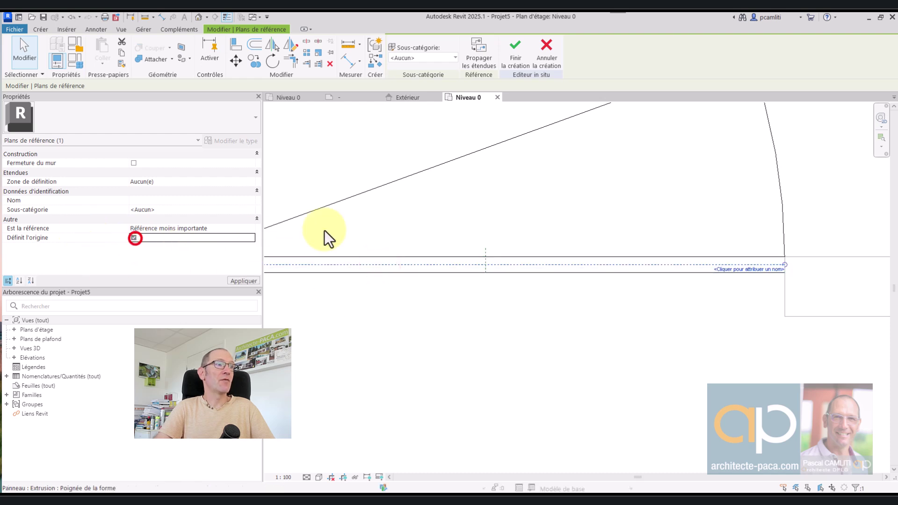
Finish the in-place door family and open the default 3D view
left_click(520, 65)
scroll(560, 164, "down", 5)
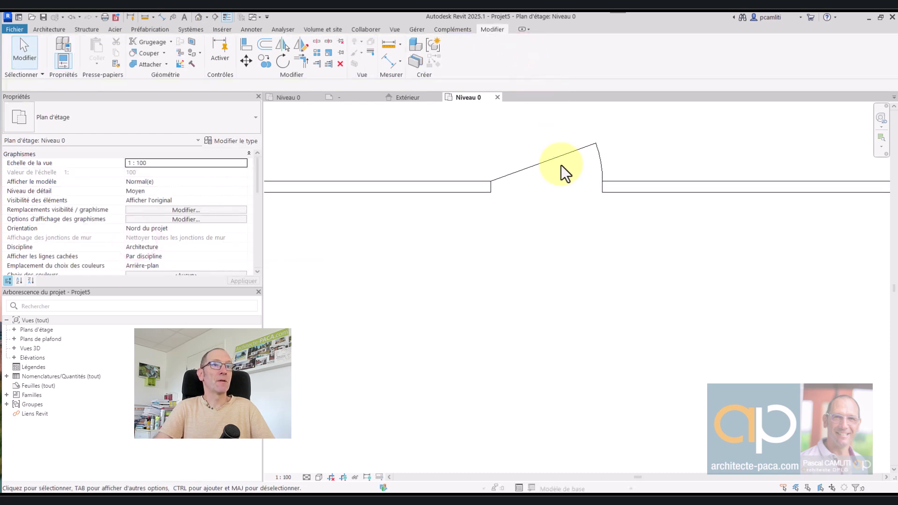
scroll(560, 164, "up", 5)
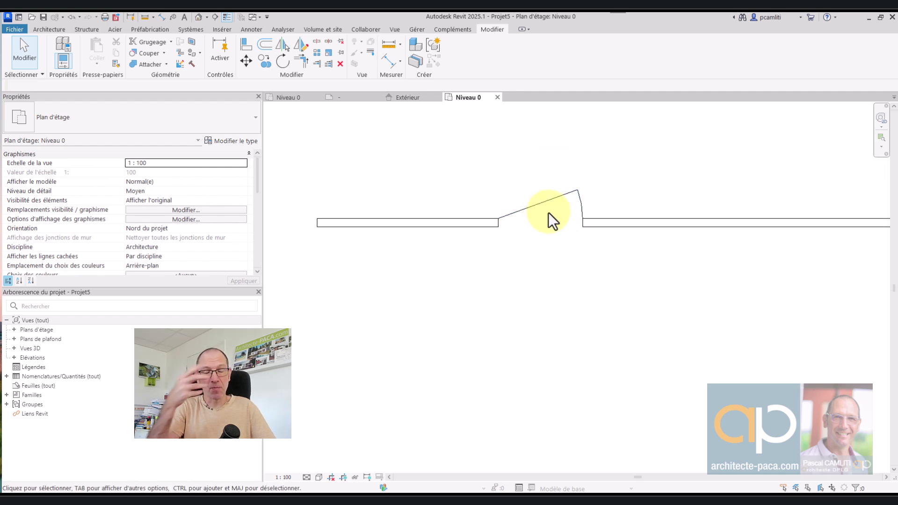
key("3")
key("d")
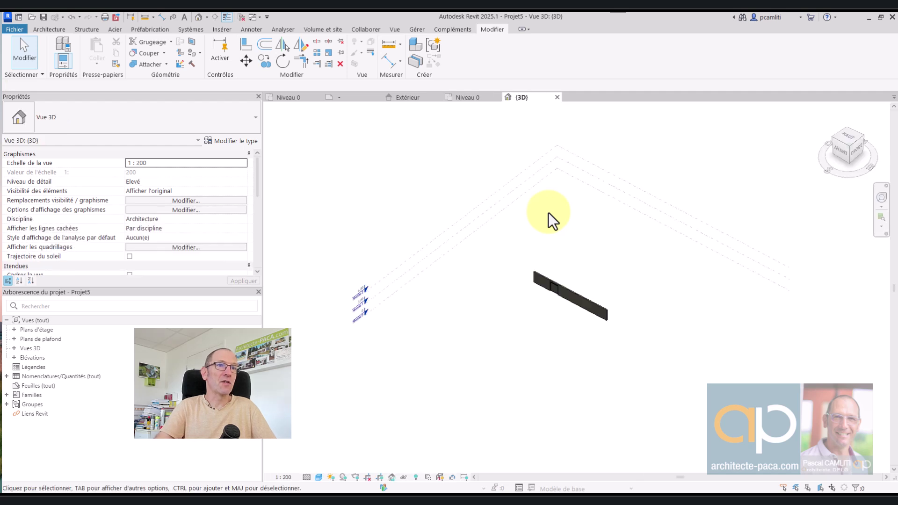
Set the Décalage supérieur of the rectangular wall opening around the door to 2.1 m
scroll(557, 300, "up", 5)
left_click(537, 247)
middle_click_drag(538, 246, 489, 233, "shift")
double_click(171, 164)
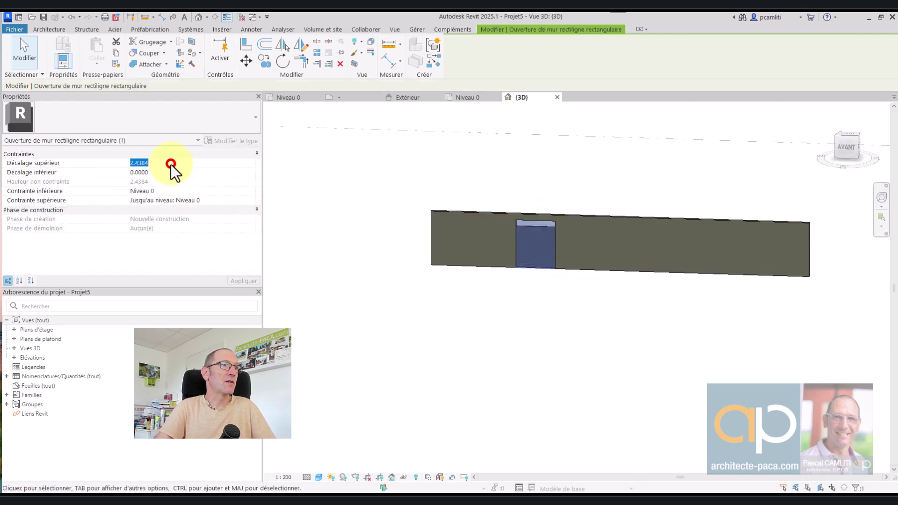
type("2.1")
key("Return")
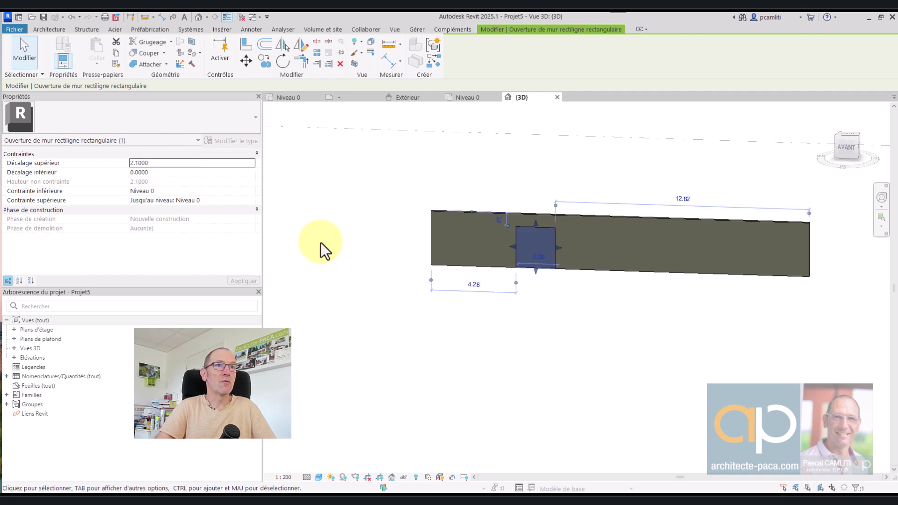
Check the door panel in its wall opening from an oblique 3D angle and open the Niveau 0 floor plan
left_click(615, 170)
middle_click_drag(616, 170, 533, 279, "shift")
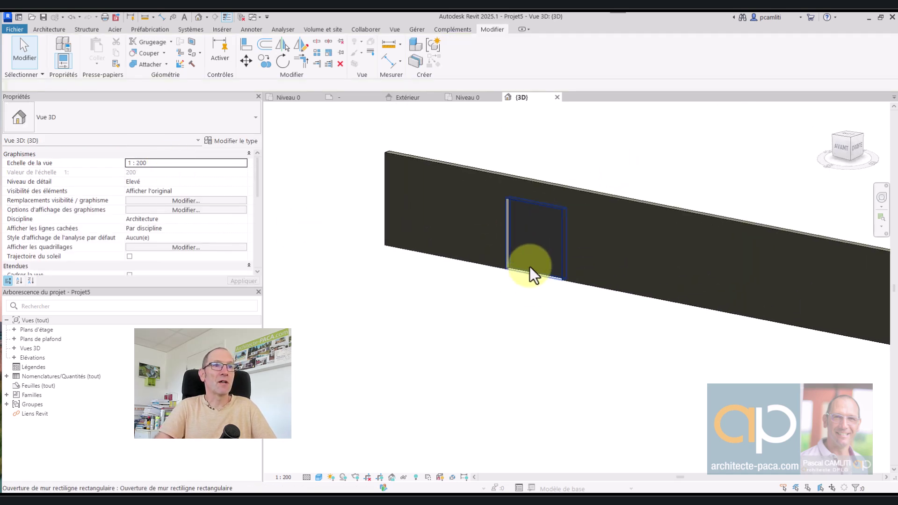
left_click(530, 268)
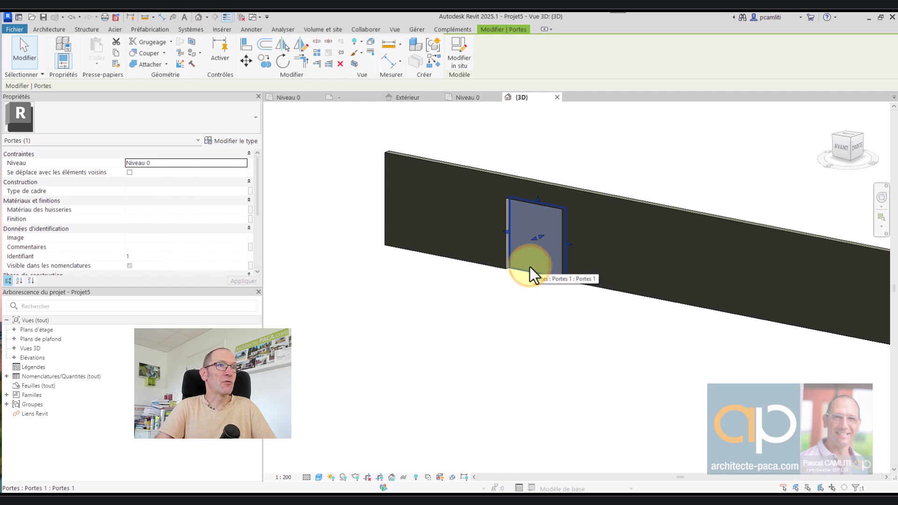
left_click(552, 295)
middle_click_drag(552, 295, 566, 309, "shift")
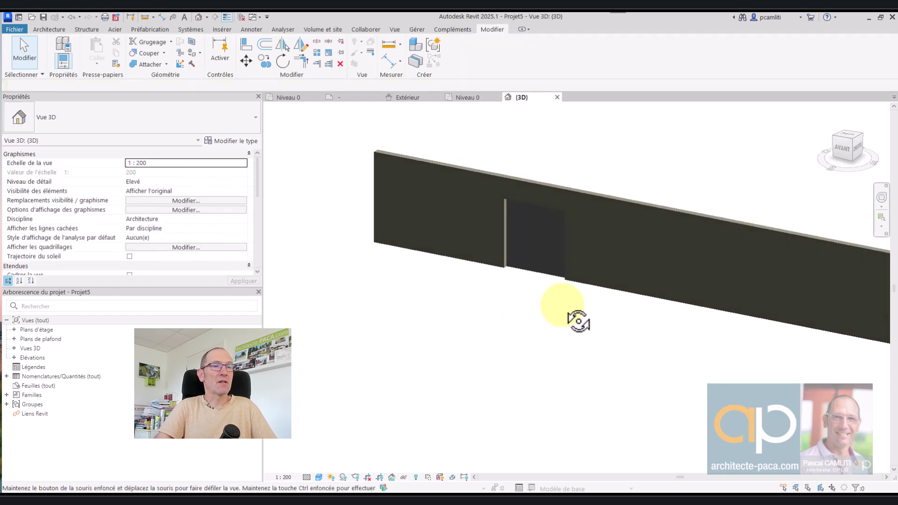
double_click(77, 331)
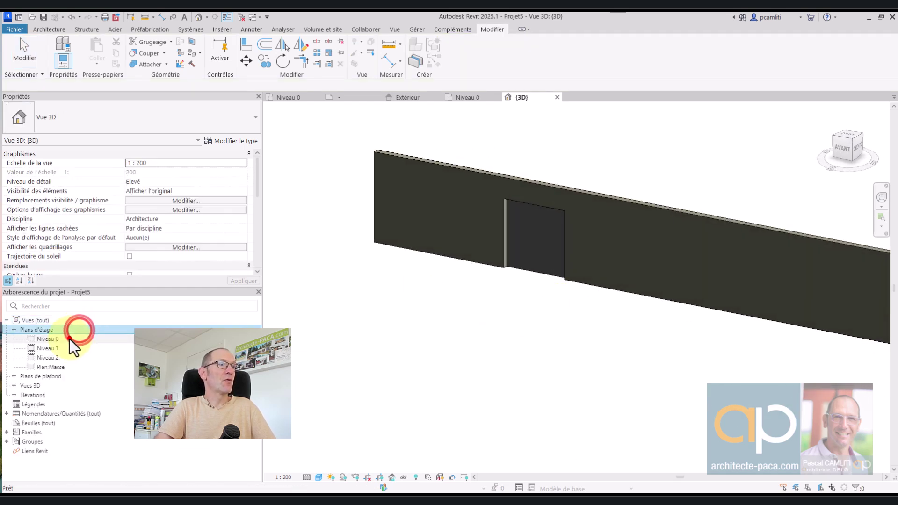
double_click(70, 338)
Place an Int. Simple PP (0.73m x 2.04m) door in the wall to the right of the custom door
left_click(39, 29)
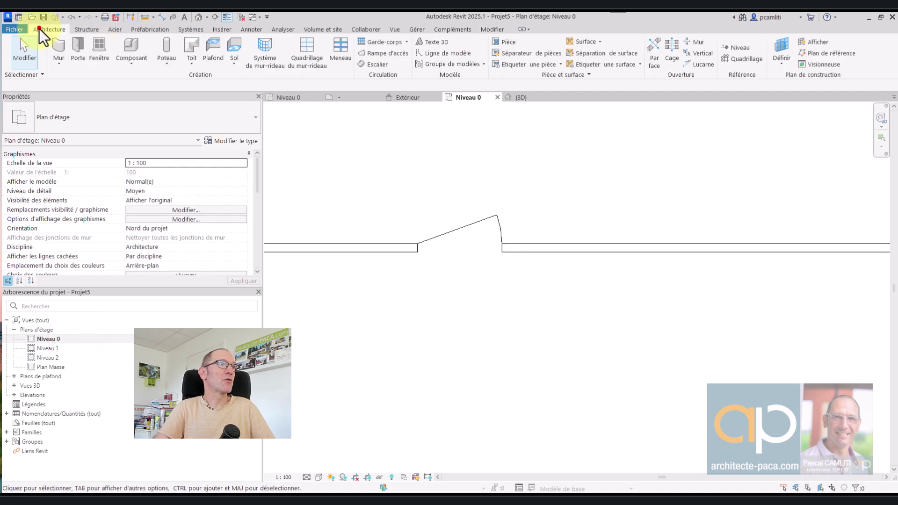
left_click(77, 48)
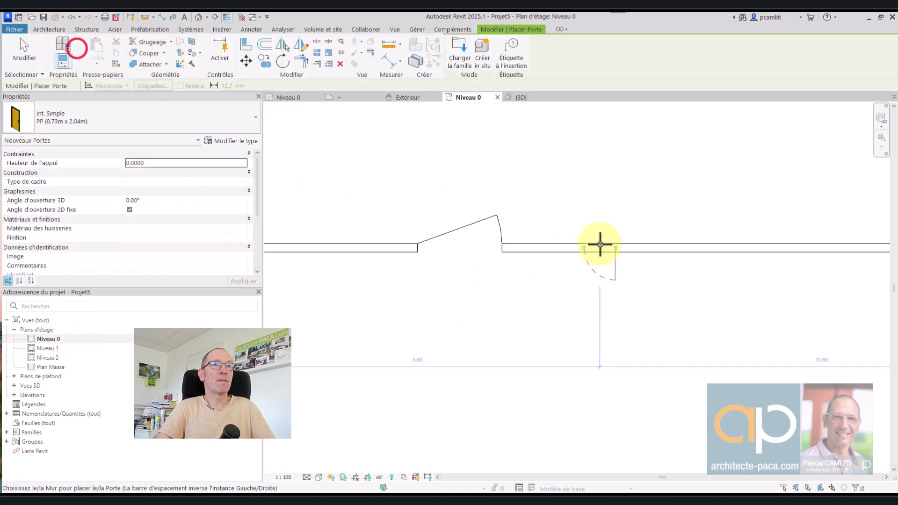
left_click(600, 249)
key("Escape")
key("Escape")
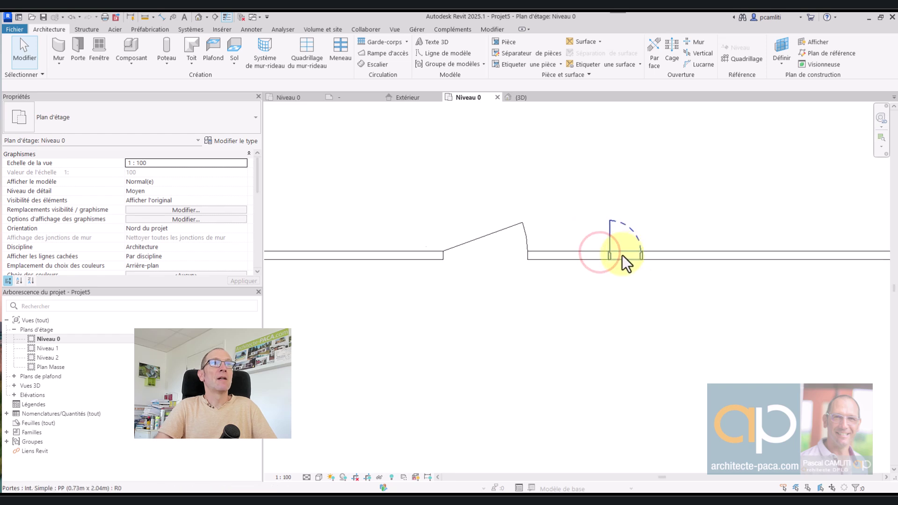
Tag the custom in-place door and the standard door by category
left_click(251, 29)
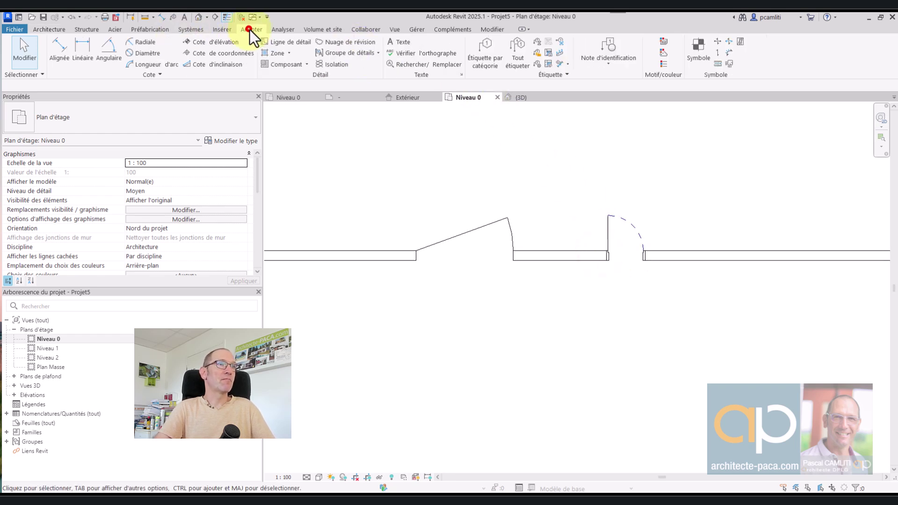
left_click(485, 55)
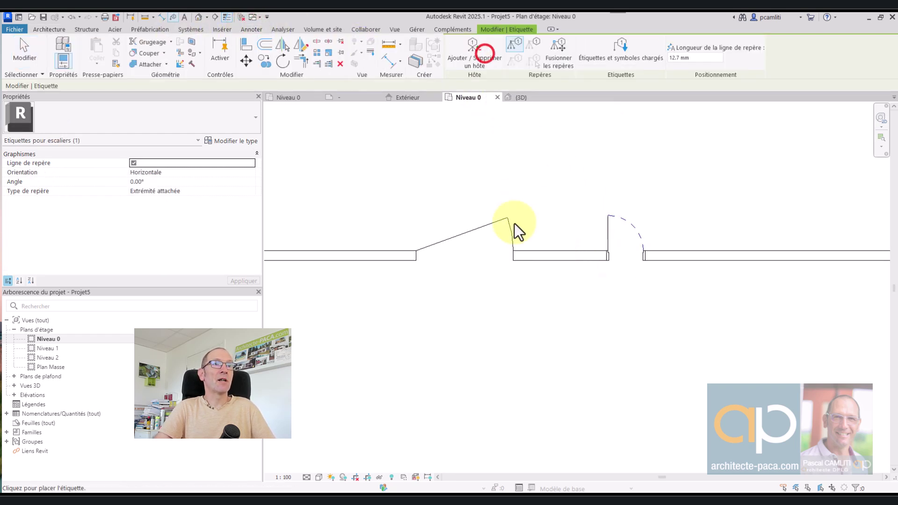
left_click(449, 242)
left_click(625, 241)
key("Escape")
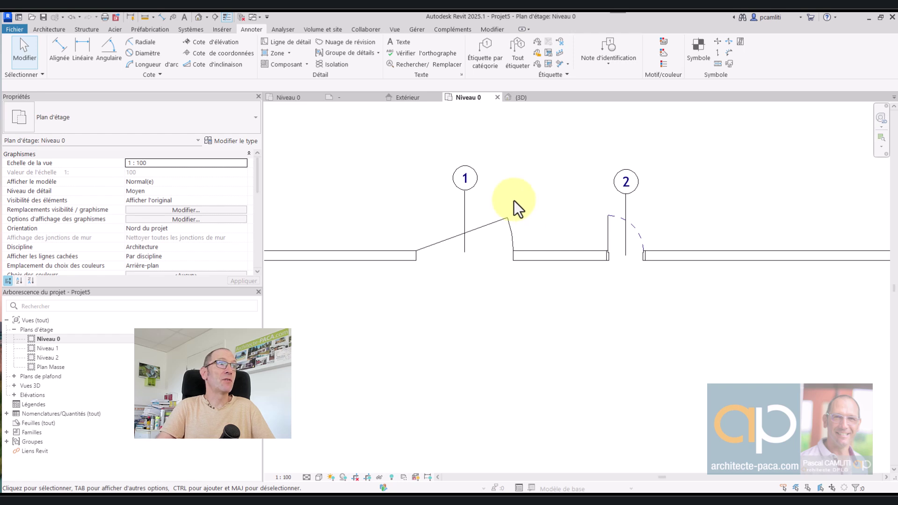
Enable Afficher la hauteur de l'ouverture in the Cotes linéaires type used for aligned dimensions
left_click(62, 56)
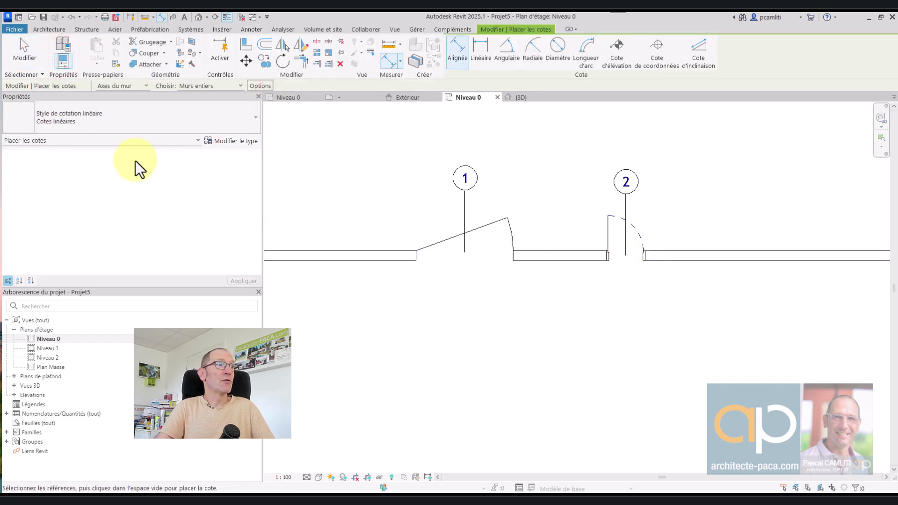
left_click(251, 141)
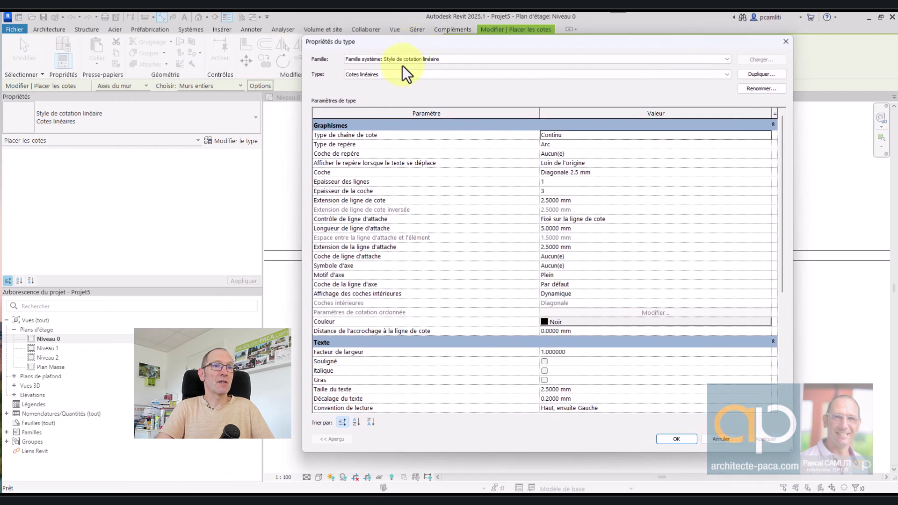
scroll(481, 225, "down", 4)
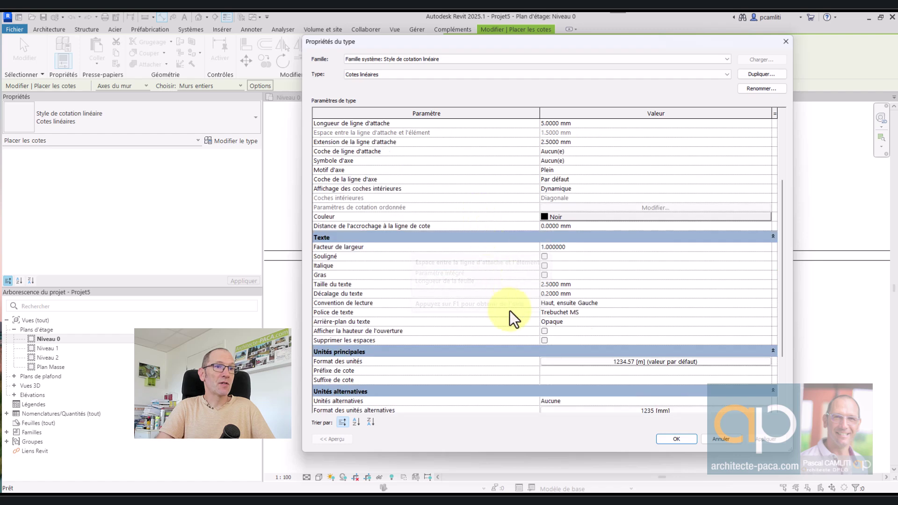
left_click(545, 330)
left_click(676, 439)
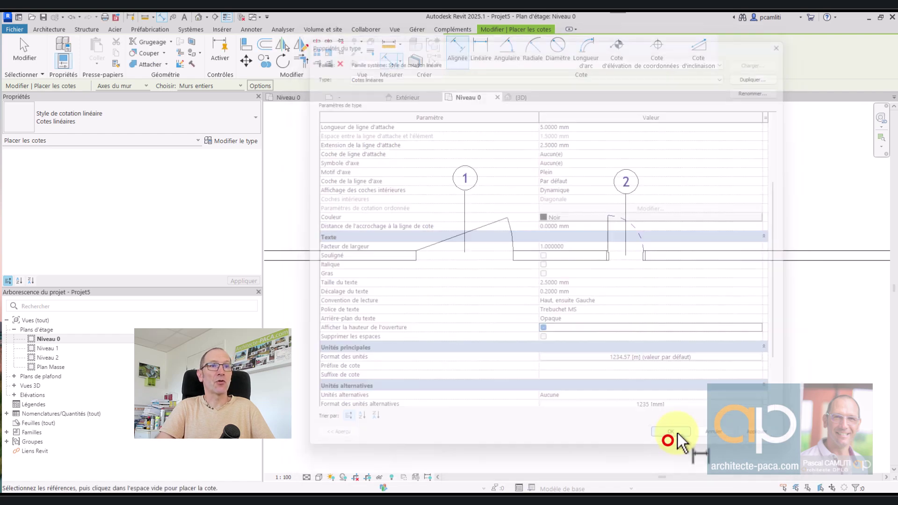
Dimension the custom door's opening width below the wall, picking individual references on wall faces
left_click(192, 86)
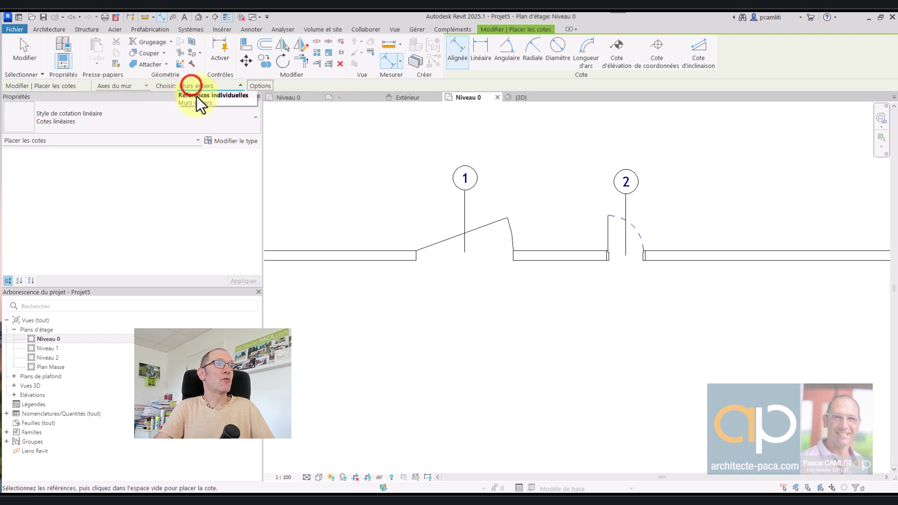
left_click(201, 95)
left_click(127, 86)
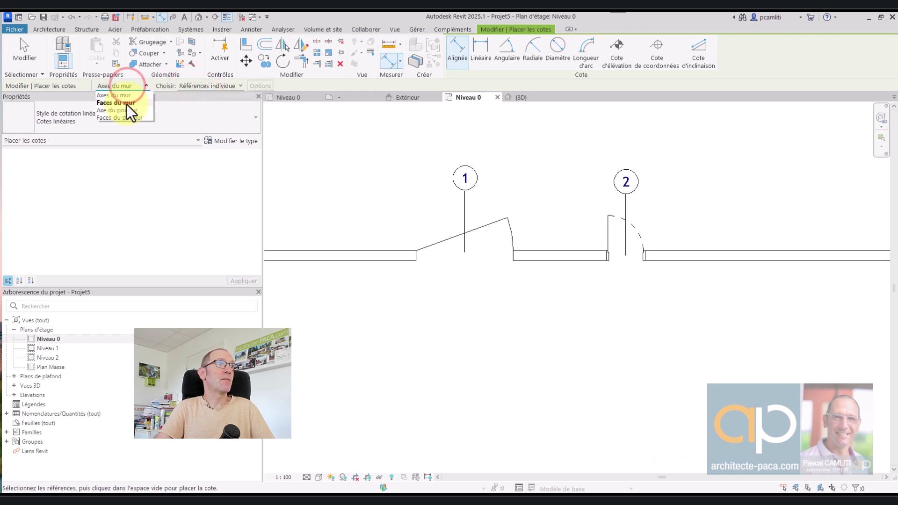
left_click(122, 103)
left_click(417, 258)
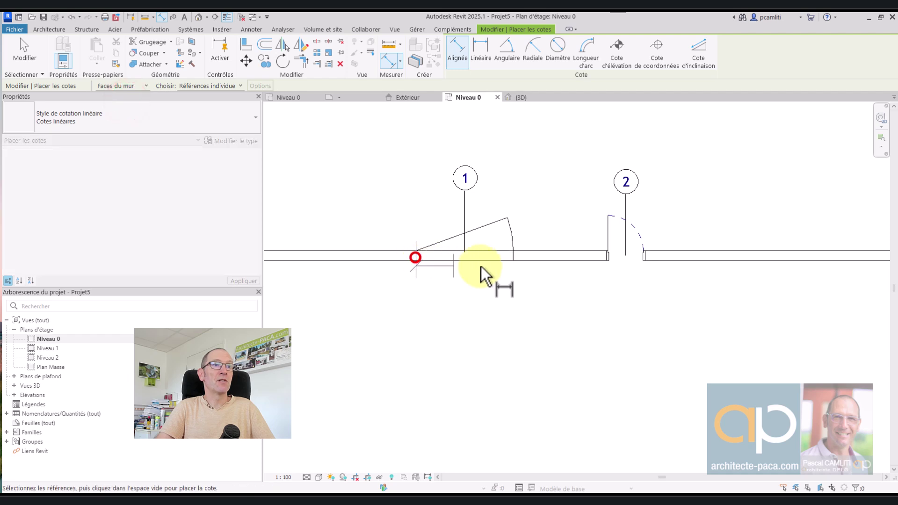
left_click(512, 255)
left_click(509, 291)
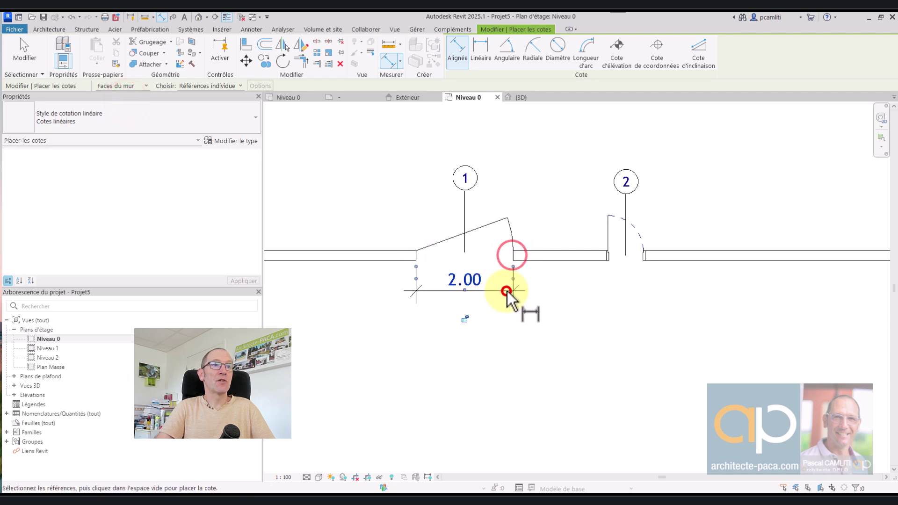
Add an aligned dimension for the standard door's opening width below the wall
left_click(607, 257)
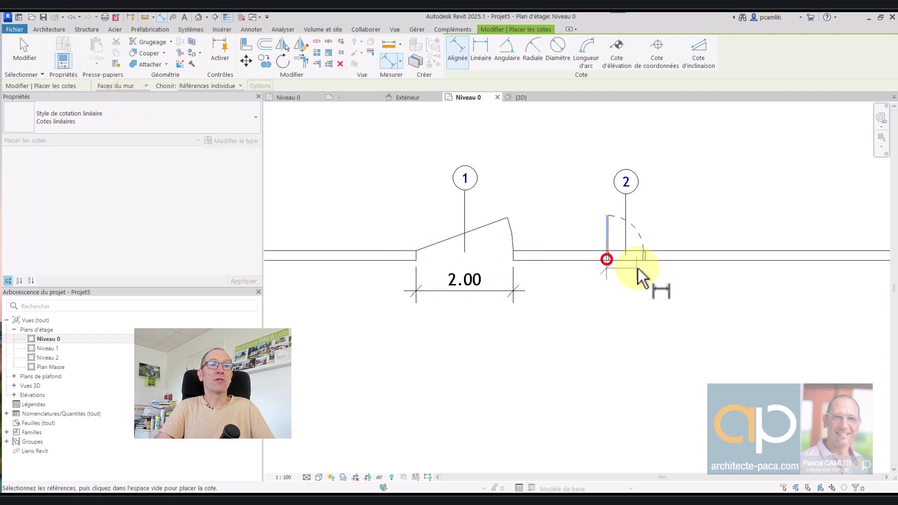
left_click(646, 259)
left_click(643, 291)
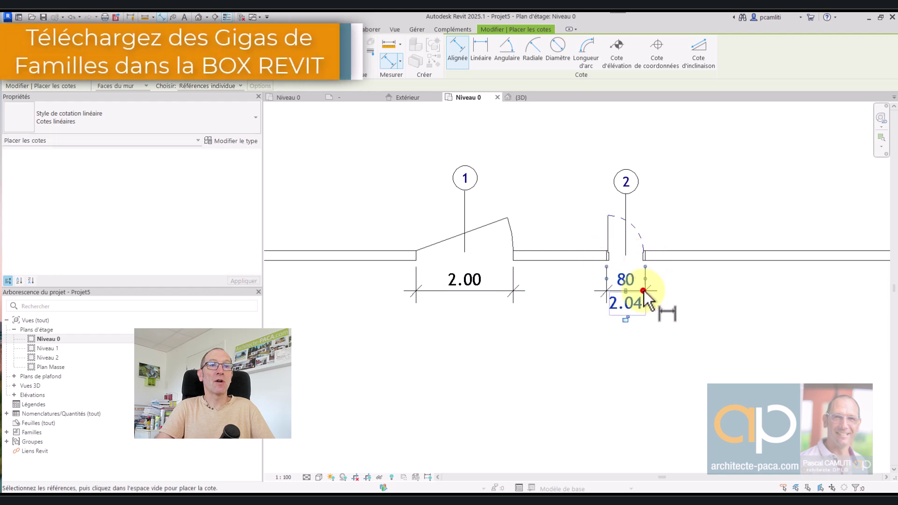
key("Escape")
key("Escape")
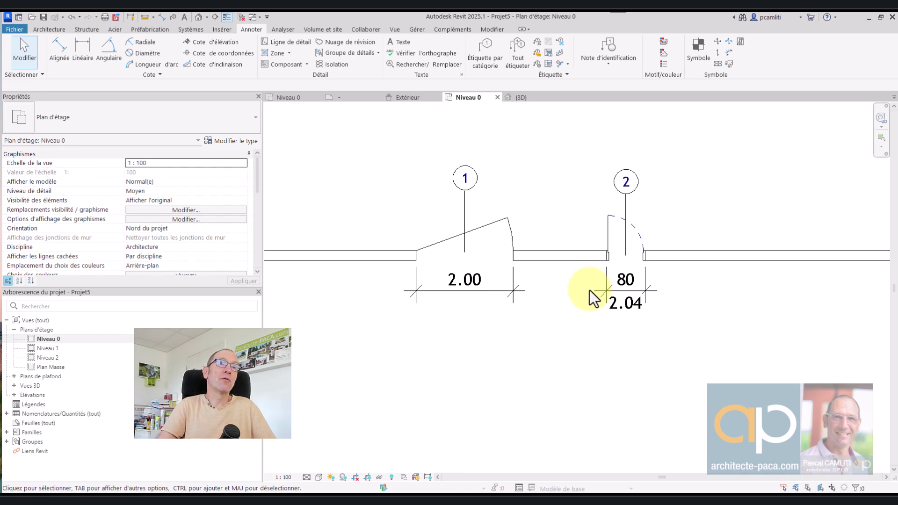
Open the door tag family for editing and review the parameters of its Identifiant, Hauteur and Largeur label
left_click(628, 181)
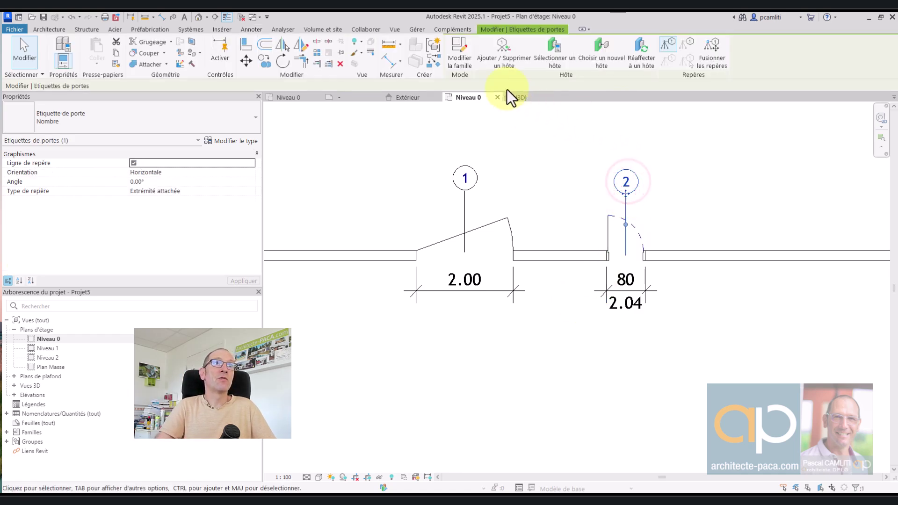
left_click(460, 59)
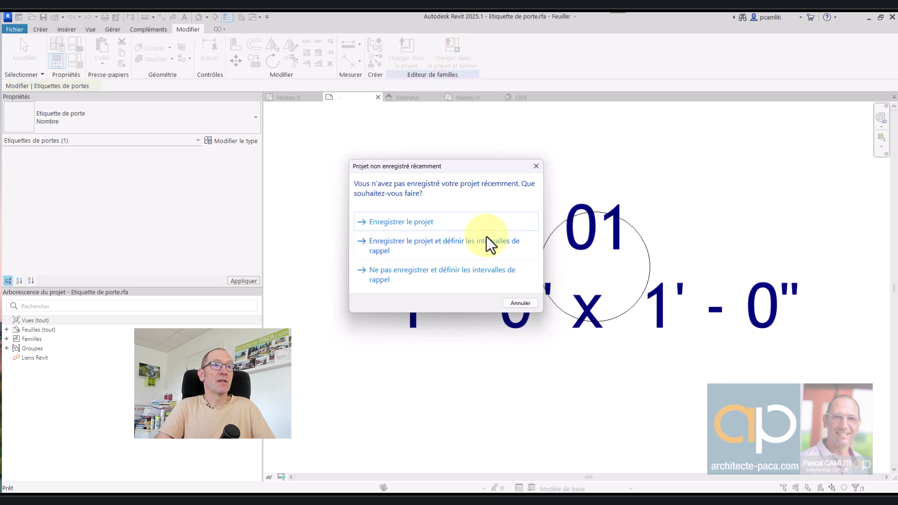
left_click(534, 169)
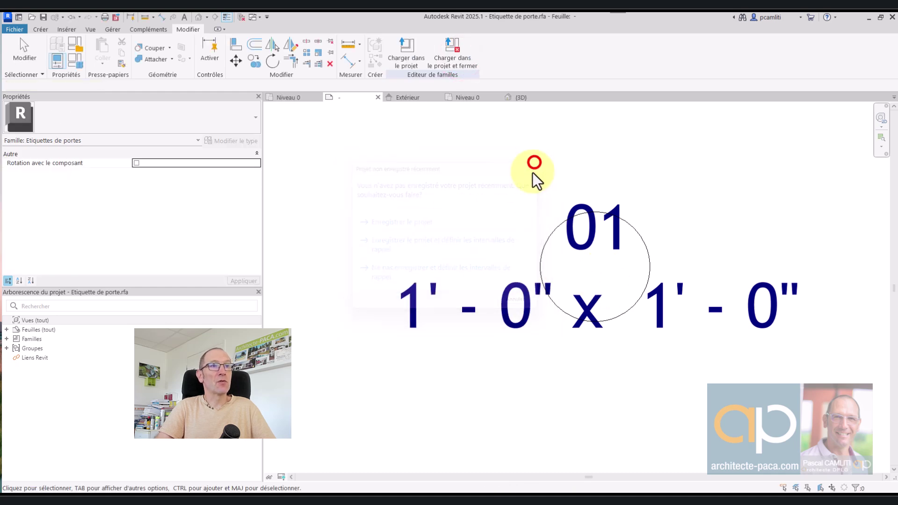
left_click(584, 234)
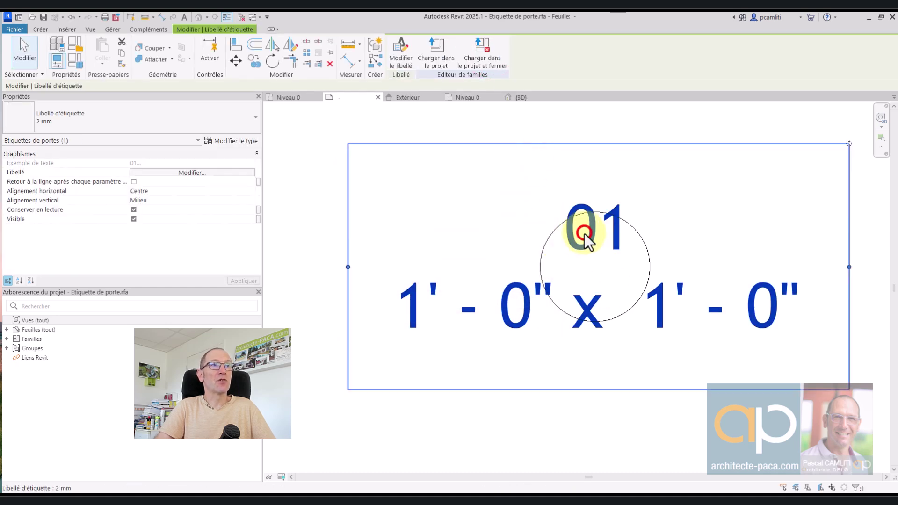
left_click(404, 55)
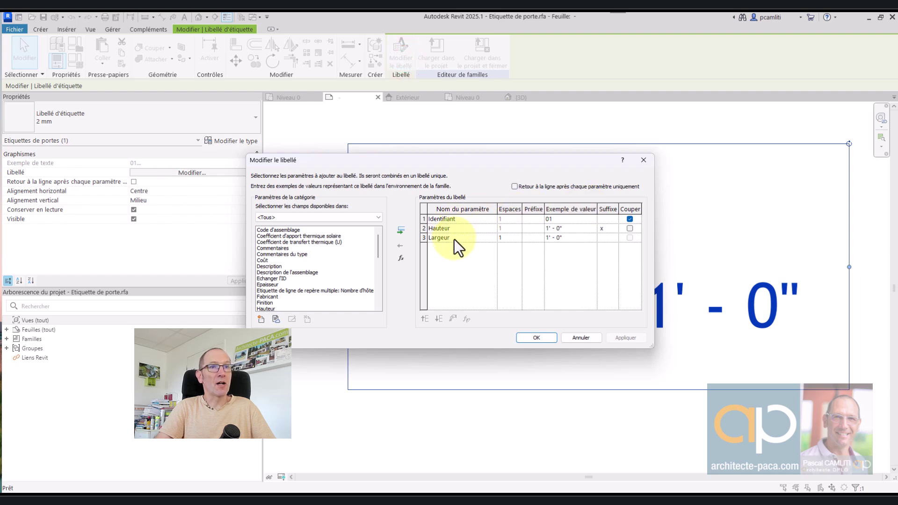
left_click(536, 338)
Load the door tag family into Projet5, replacing the existing version and its parameter values
left_click(436, 55)
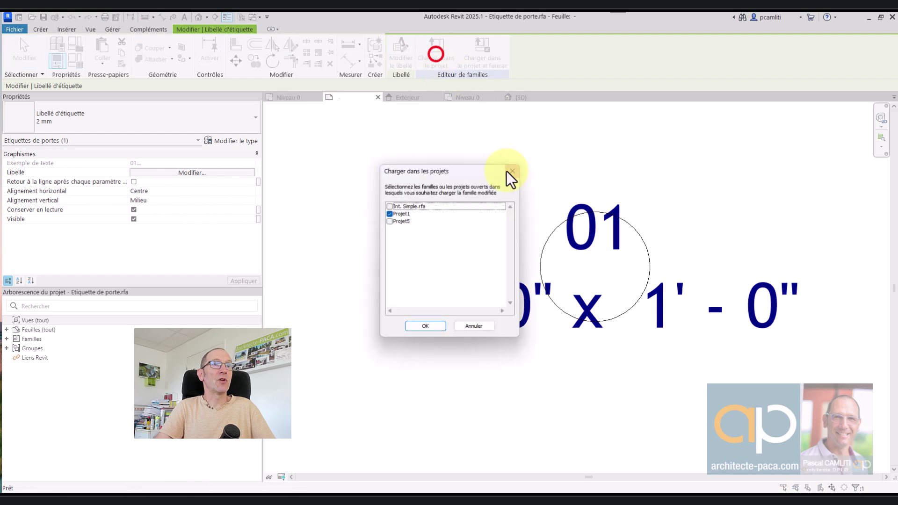
left_click(389, 222)
left_click(388, 206)
left_click(390, 208)
left_click(426, 327)
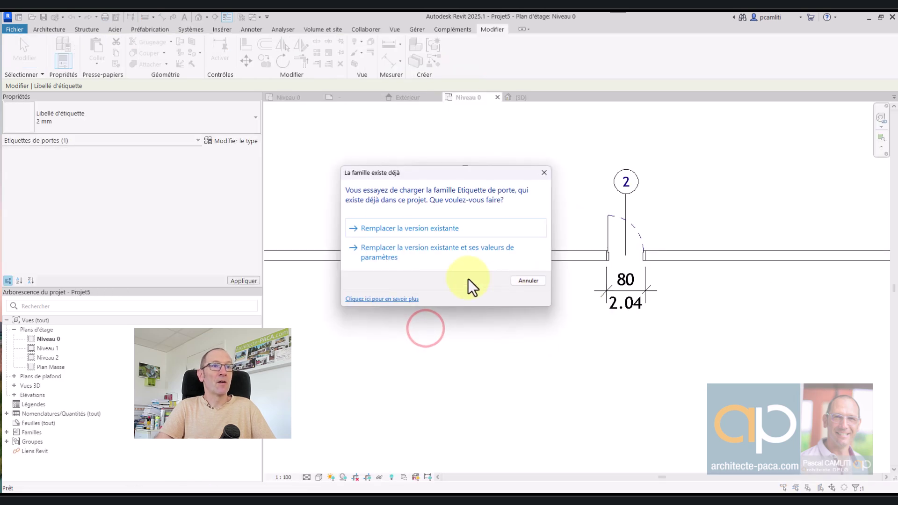
left_click(452, 245)
scroll(621, 177, "up", 2)
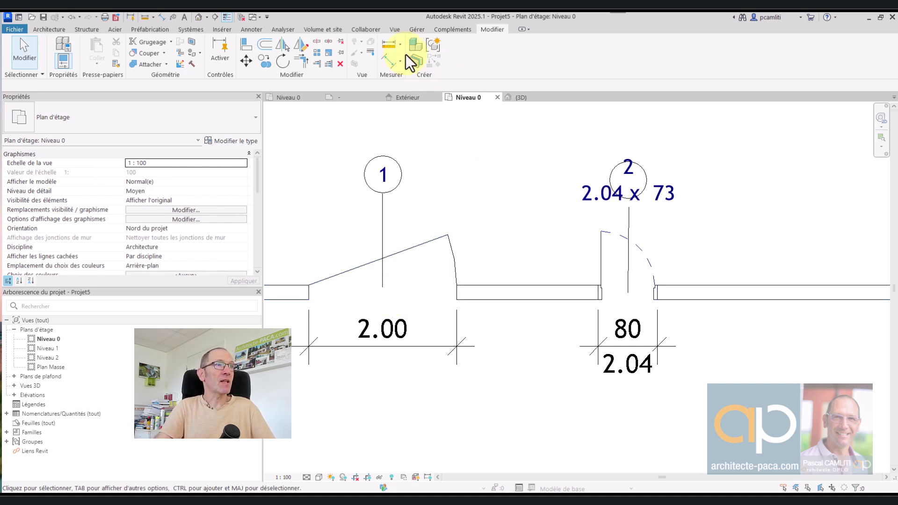
Try a slightly slanted section line from above to below the standard door, and undo it
left_click(214, 18)
left_click(617, 215)
left_click(623, 438)
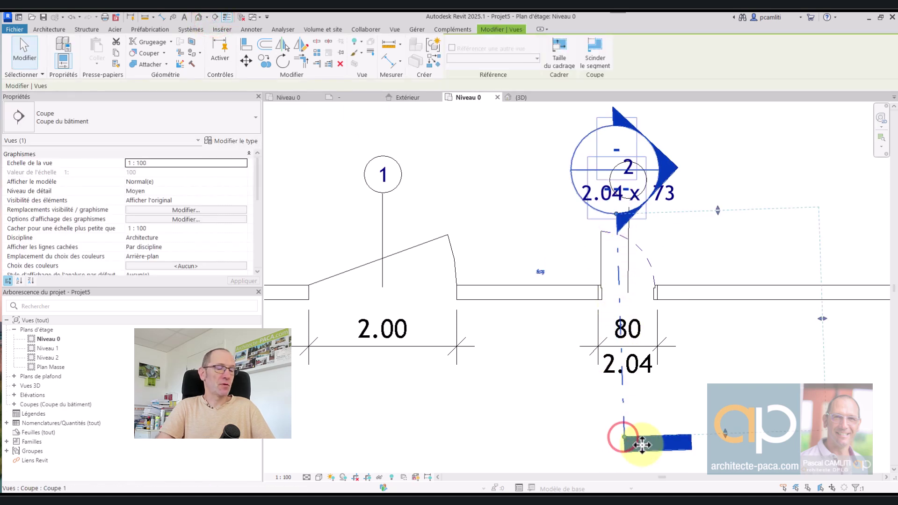
key("ctrl+z")
scroll(621, 179, "down", 3)
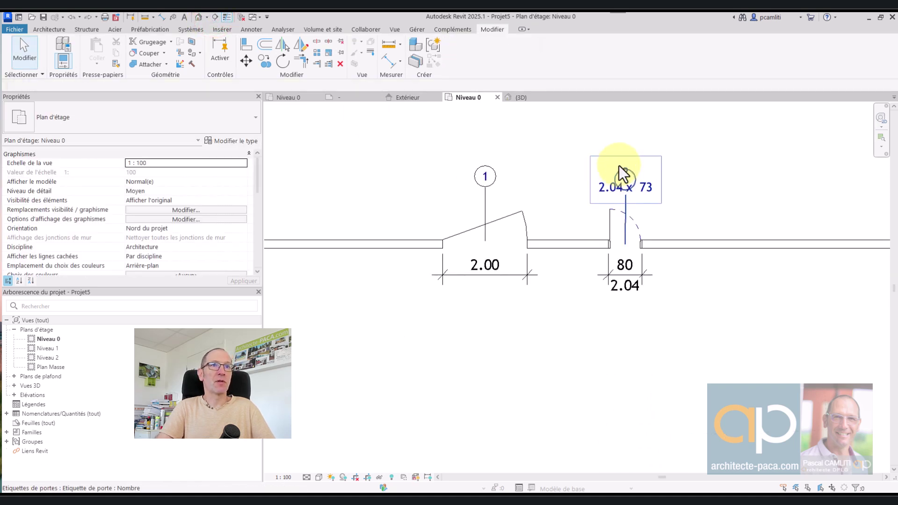
Draw a vertical building section line through the standard door, from above its tag to below its dimension
left_click(214, 17)
left_click(614, 134)
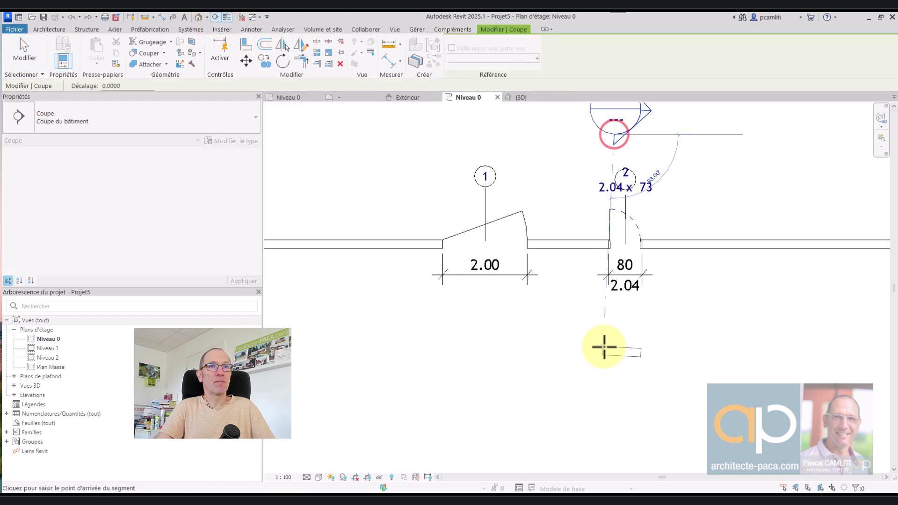
left_click(615, 360)
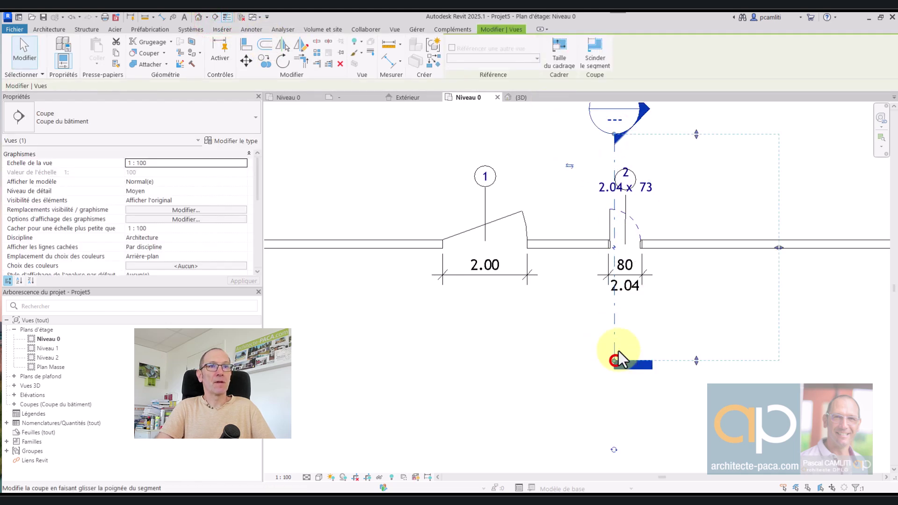
Open the section view of the standard door and dimension from Niveau 0 to the top of its wall opening, right of the wall
right_click(614, 159)
left_click(655, 213)
scroll(527, 271, "up", 1)
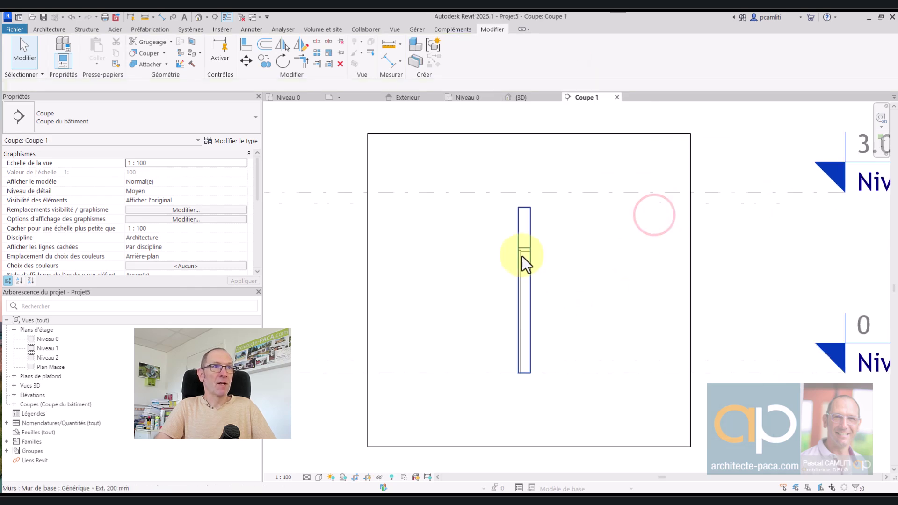
left_click(393, 59)
left_click(553, 356)
left_click(529, 246)
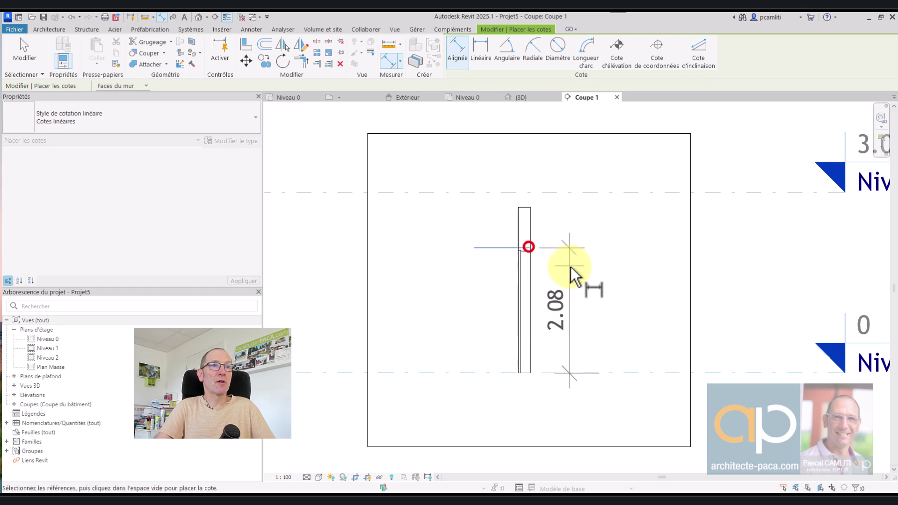
left_click(581, 265)
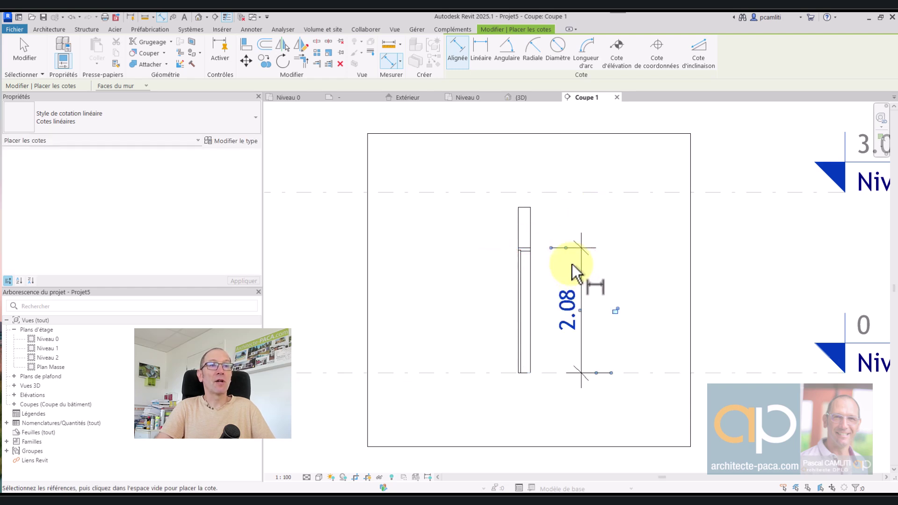
Add an aligned dimension left of the wall, from Niveau 0 to the door's height reference just below the opening's top
scroll(506, 370, "up", 2)
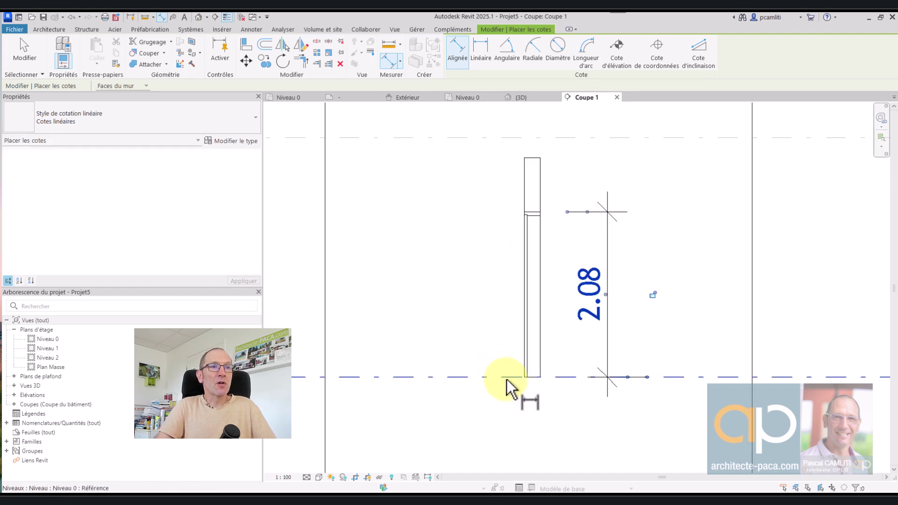
scroll(524, 218, "up", 1)
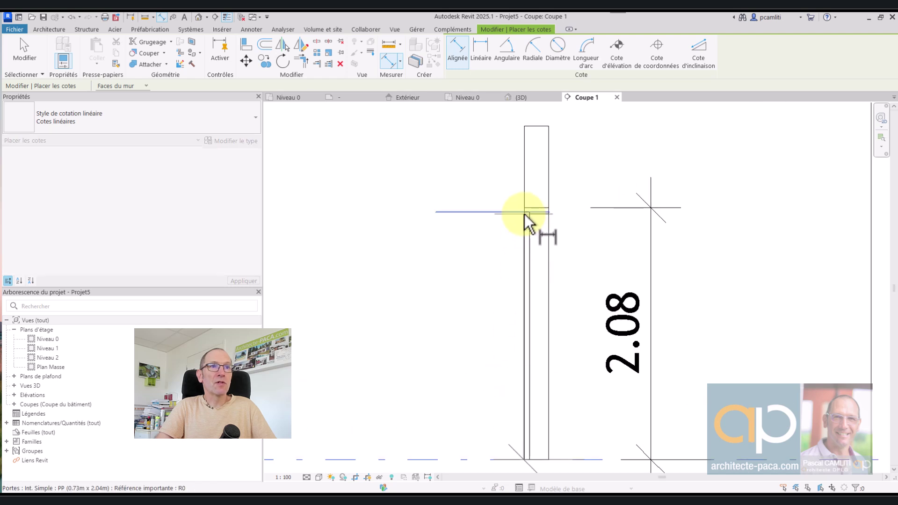
left_click(524, 215)
left_click(494, 226)
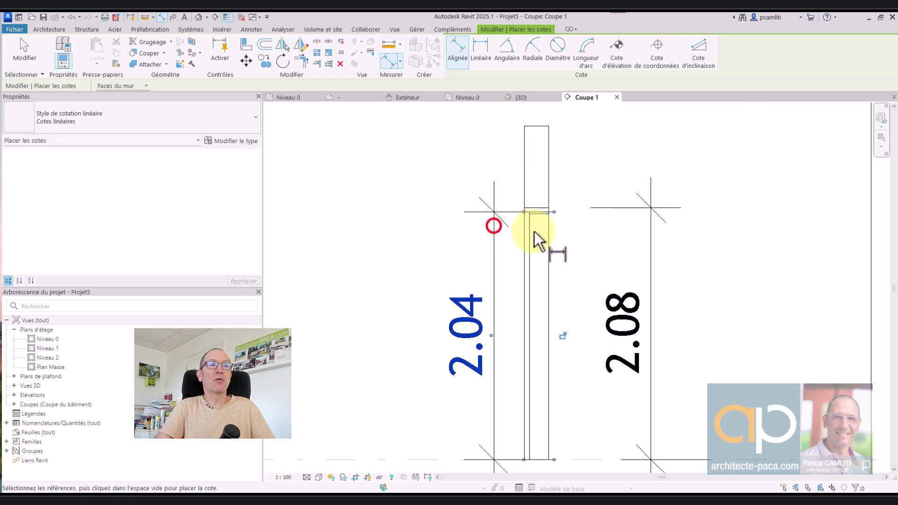
key("Escape")
key("Escape")
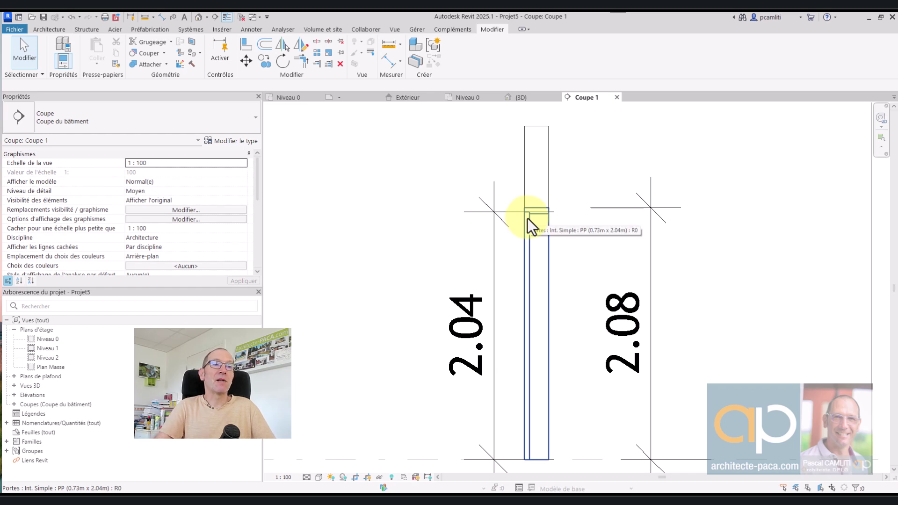
Dimension from Niveau 0 to the underside of the door frame's head, placing it between the wall and the opening's height dimension
left_click(388, 65)
left_click(568, 461)
left_click(547, 214)
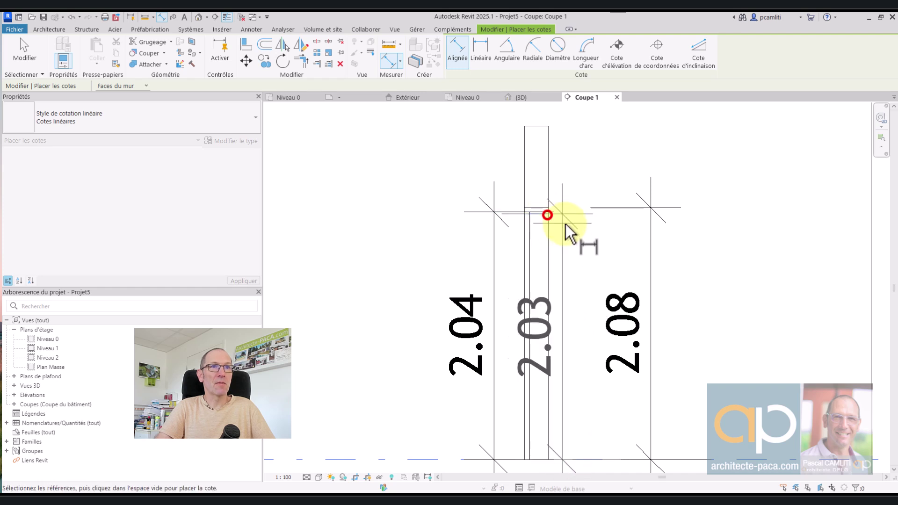
scroll(587, 239, "down", 1)
scroll(588, 236, "down", 1)
left_click(589, 236)
key("Escape")
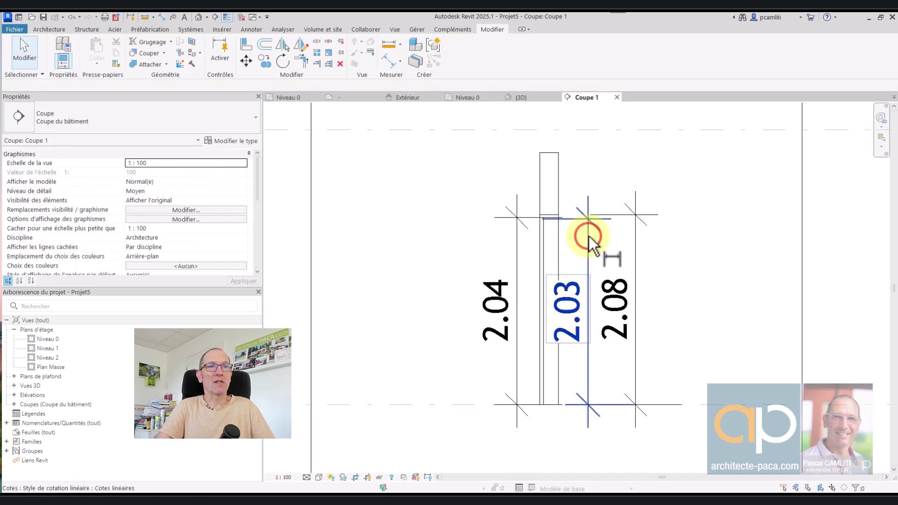
left_click(543, 241)
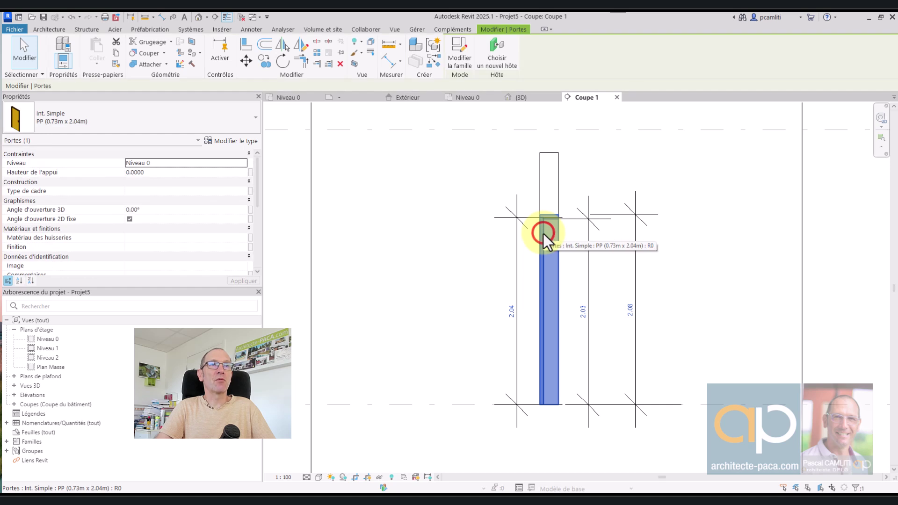
key("Escape")
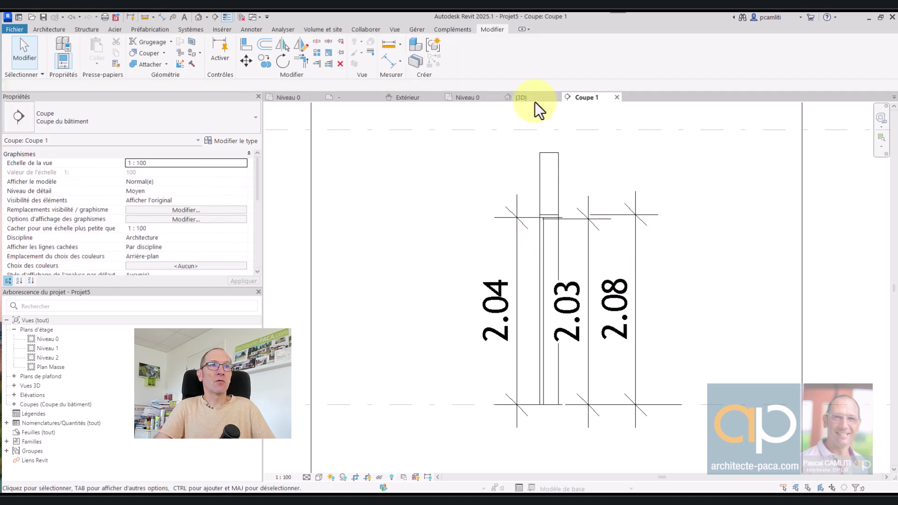
Examine the type properties of the standard door's width dimension in the Niveau 0 plan, including its opening height display option
left_click(468, 98)
left_click(626, 264)
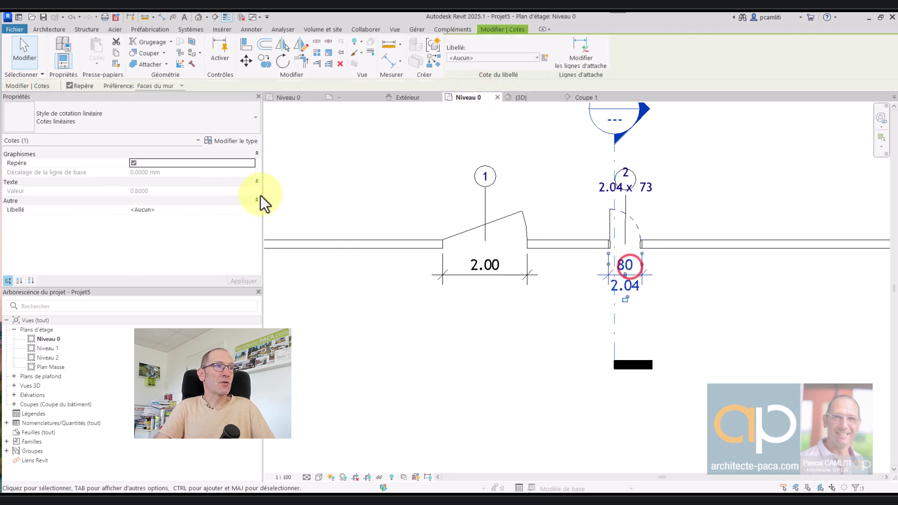
left_click(249, 141)
scroll(552, 323, "down", 3)
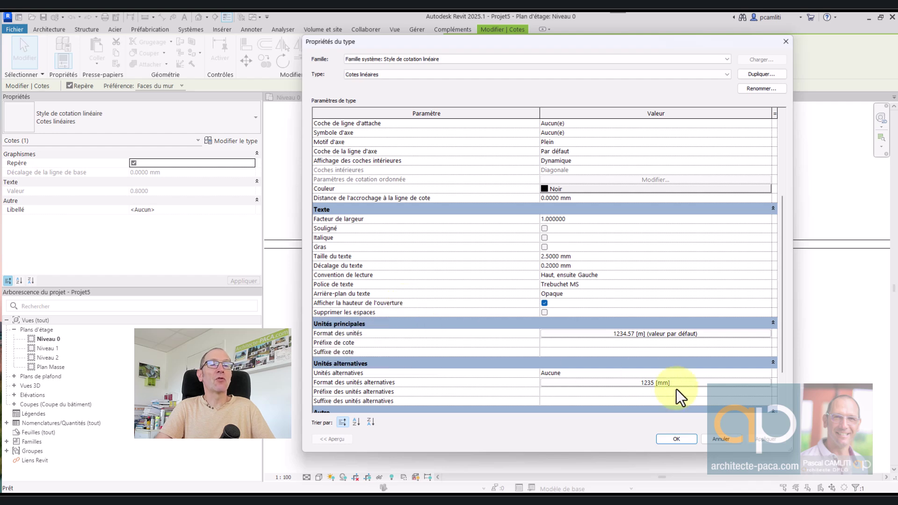
left_click(721, 440)
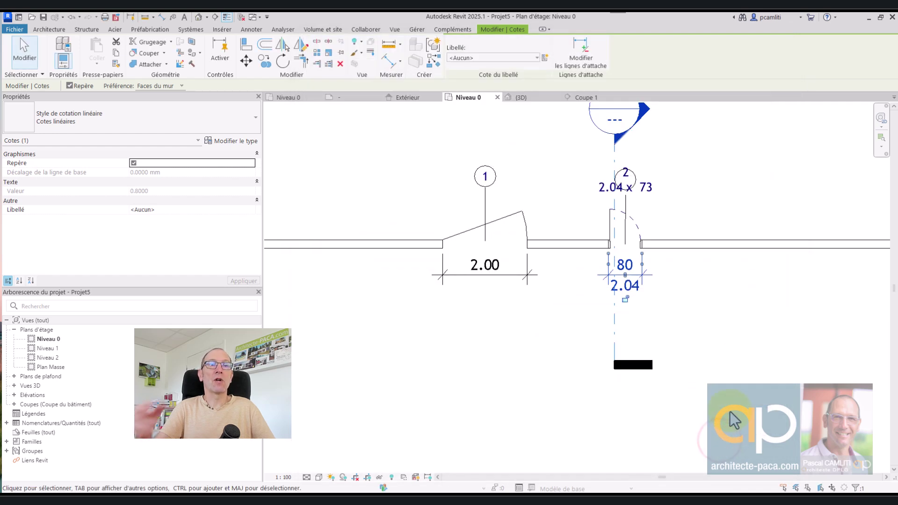
key("Escape")
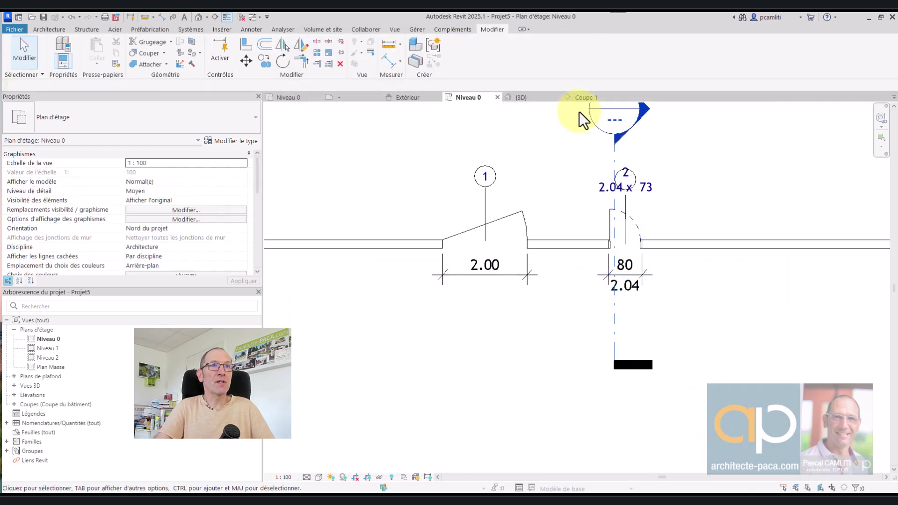
Open the Int. Simple door family for editing and examine the Hauteur dimension and the upper reference plane in the Extérieur elevation
left_click(642, 226)
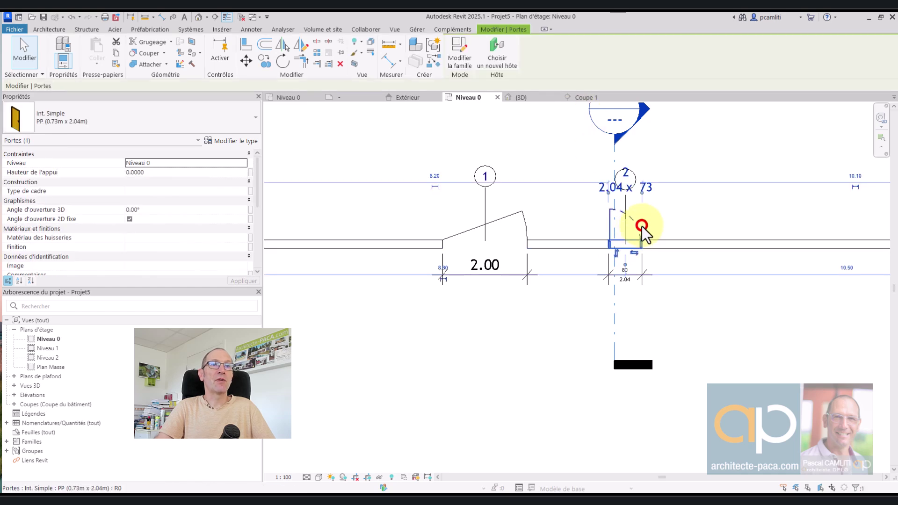
left_click(459, 52)
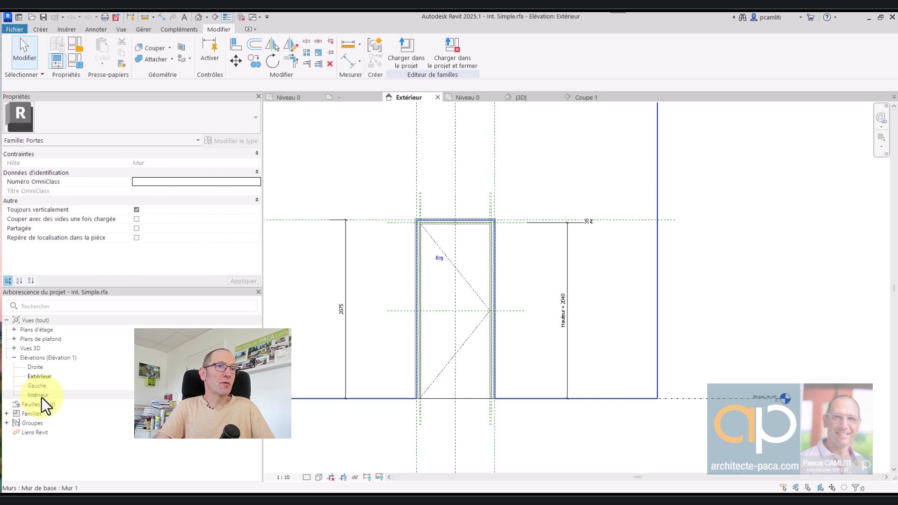
middle_click_drag(361, 316, 393, 287)
scroll(580, 271, "up", 2)
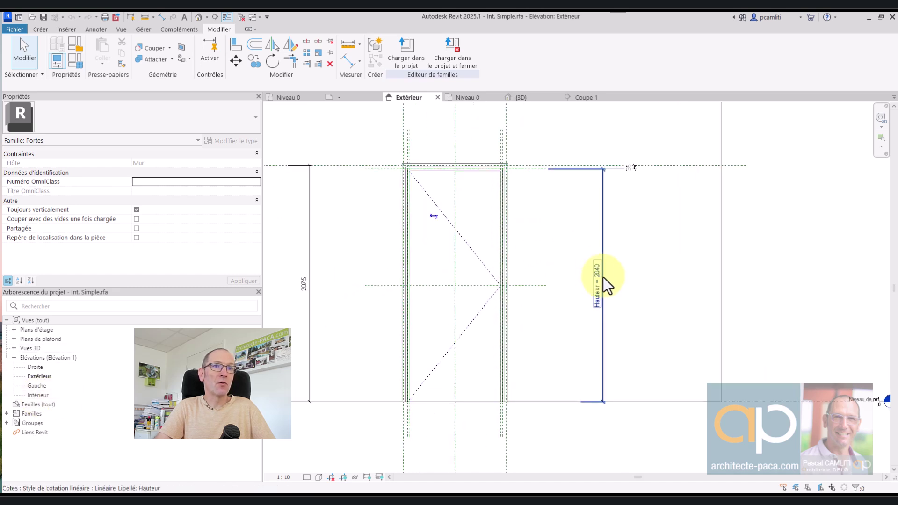
left_click(602, 245)
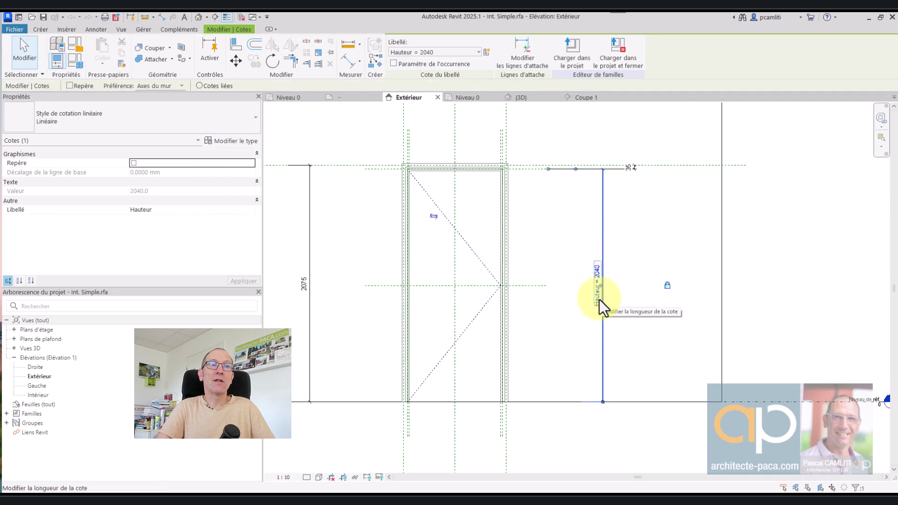
left_click(338, 165)
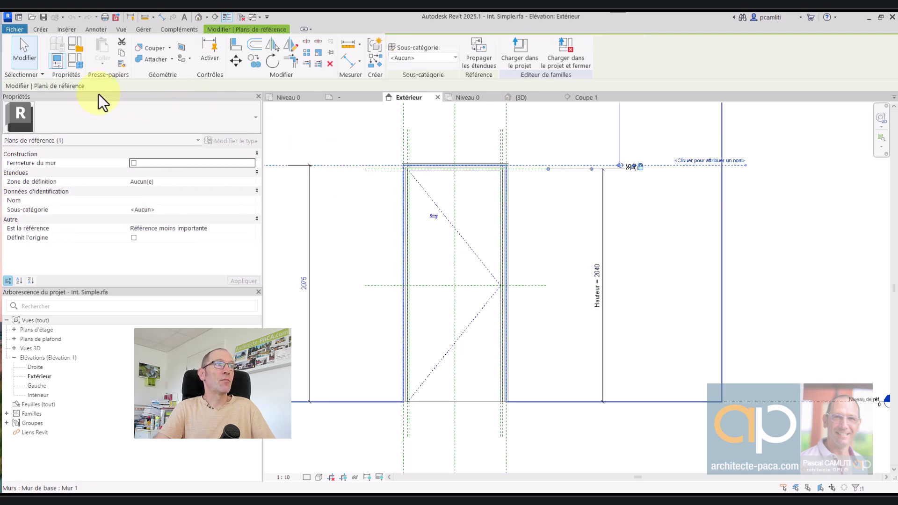
Review the door's Hauteur and Hauteur brute parameters in the family types, and return to the project's Niveau 0 plan
left_click(77, 61)
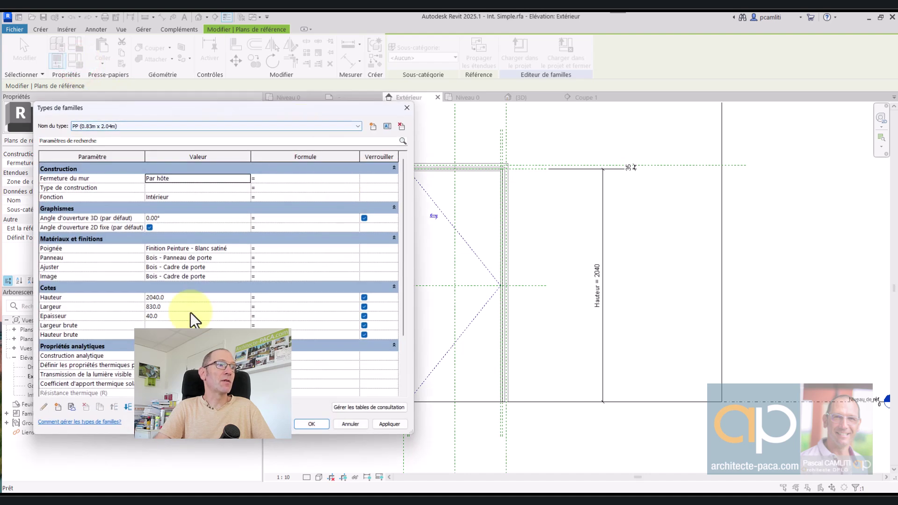
left_click_drag(253, 112, 584, 78)
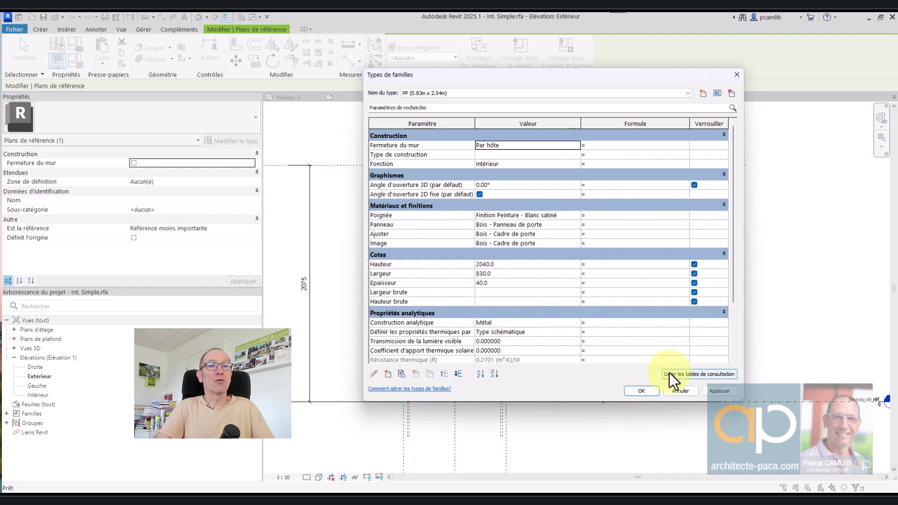
left_click(675, 391)
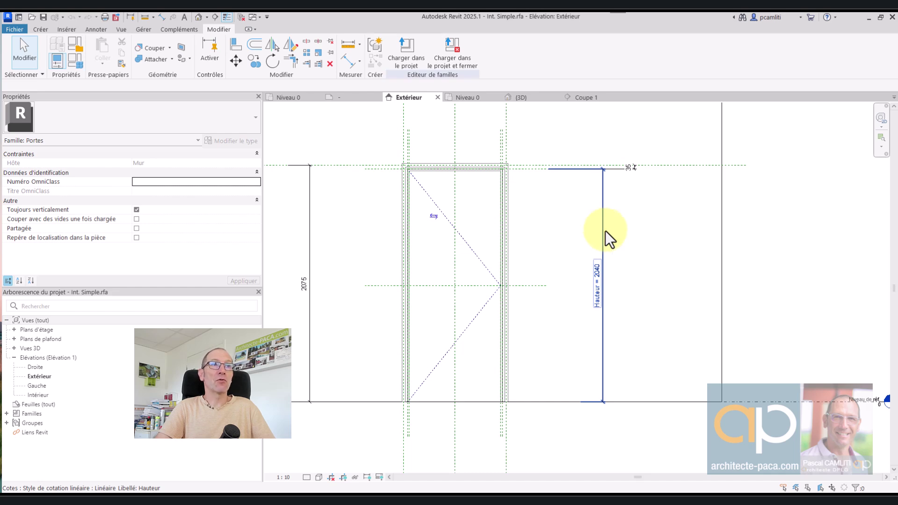
left_click(476, 99)
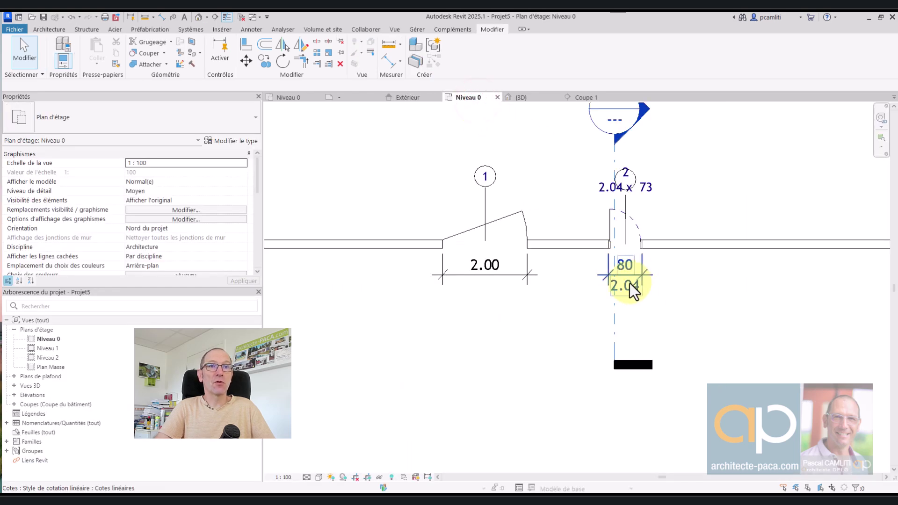